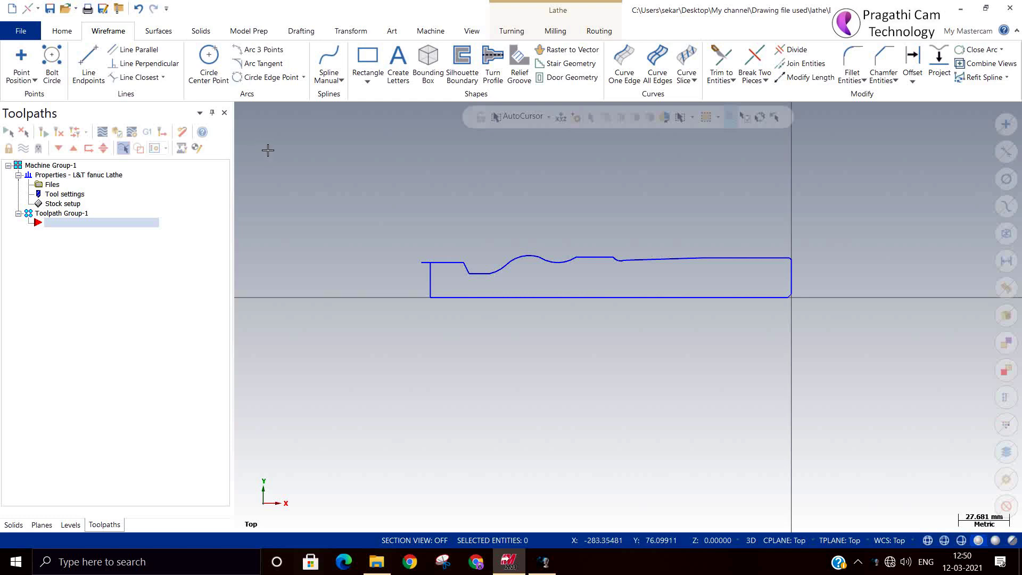
- Look over the Turning tab's General toolpaths, then open the machine group's Stock setup
click(529, 35)
click(198, 79)
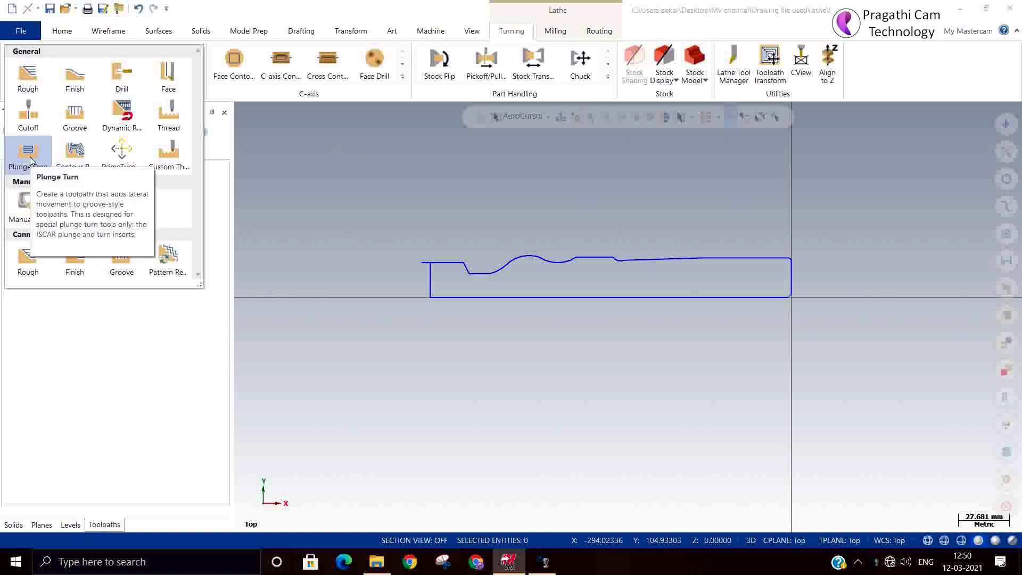
click(98, 334)
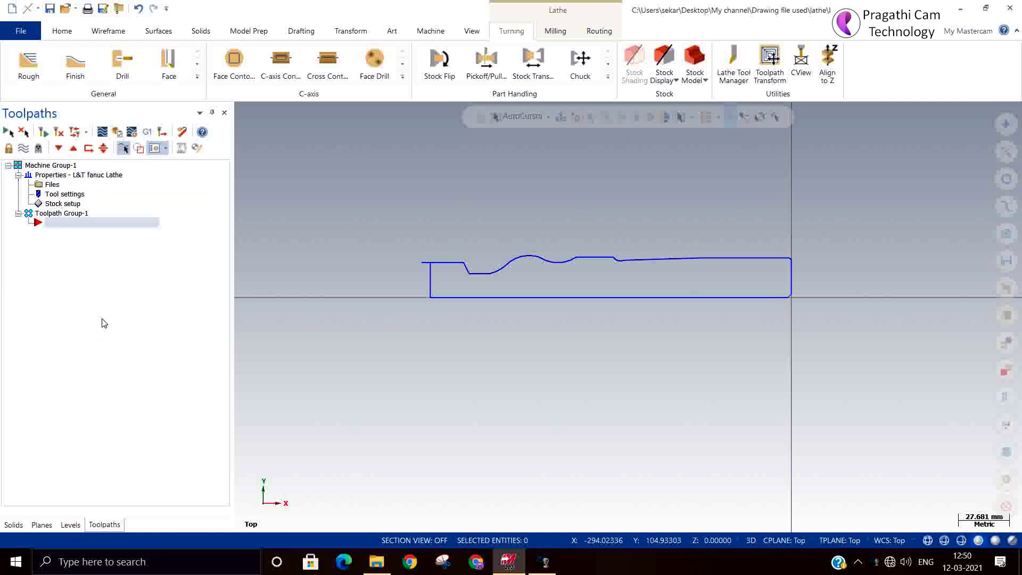
double_click(61, 204)
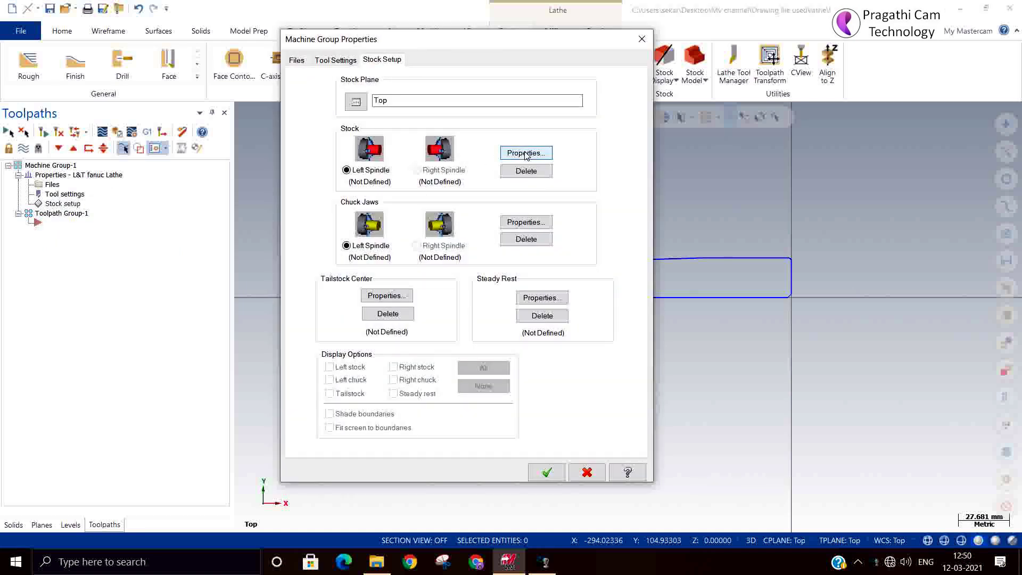
- Define the left-spindle stock from the two part ends as a 40.0 OD, 250-long cylinder
click(525, 154)
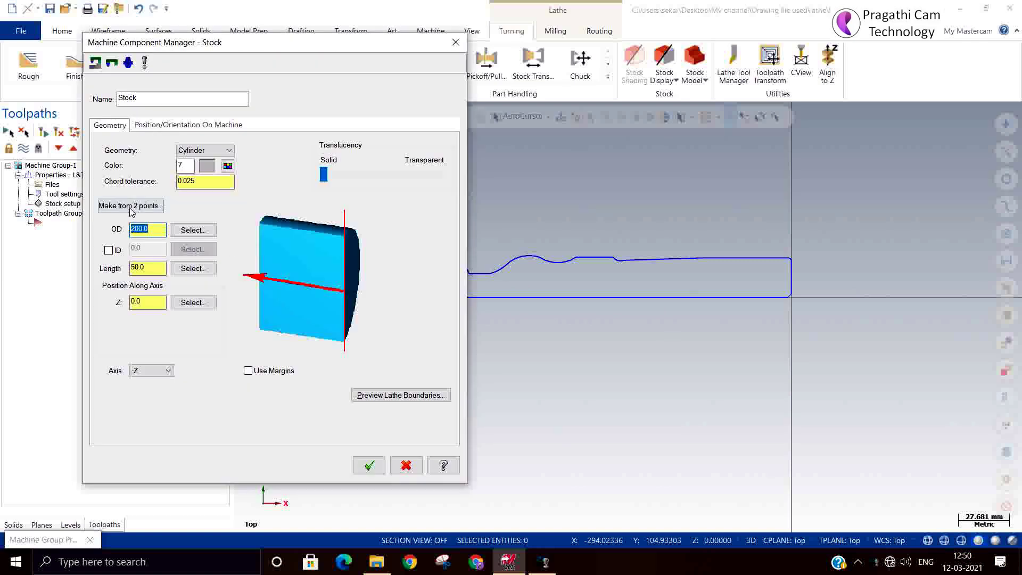
click(130, 206)
scroll(803, 303, up, 4)
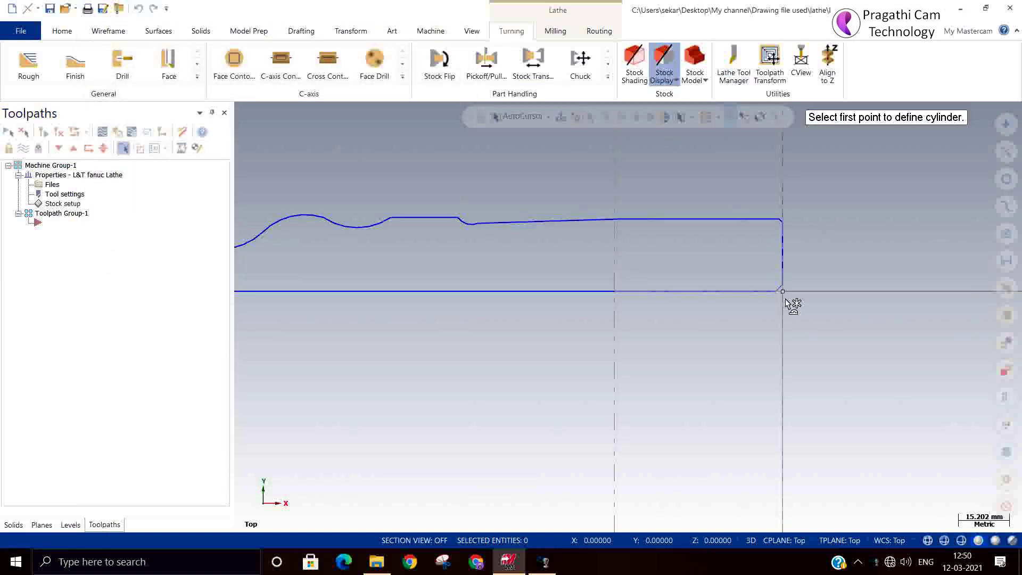
click(783, 292)
scroll(885, 335, down, 3)
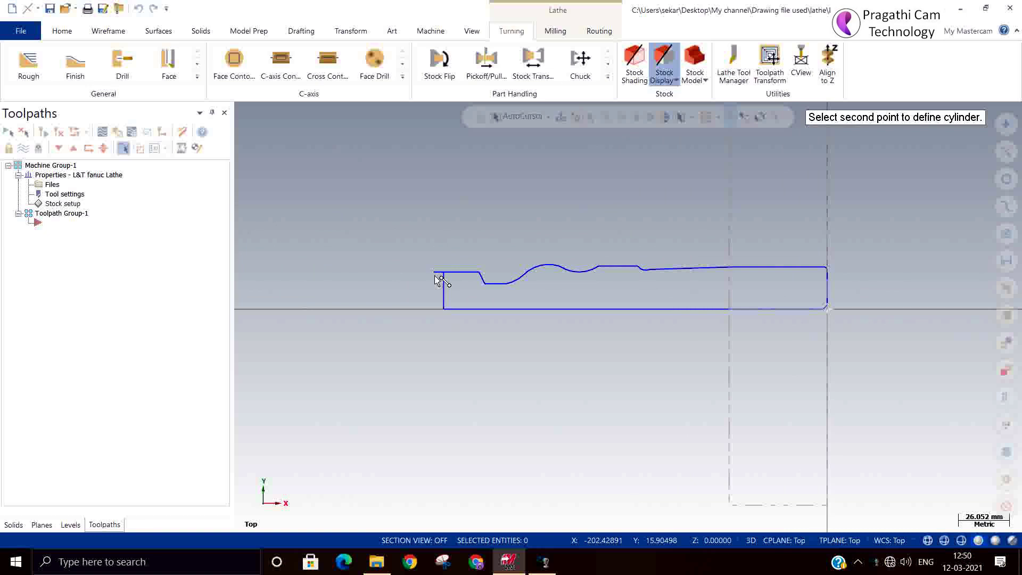
click(436, 273)
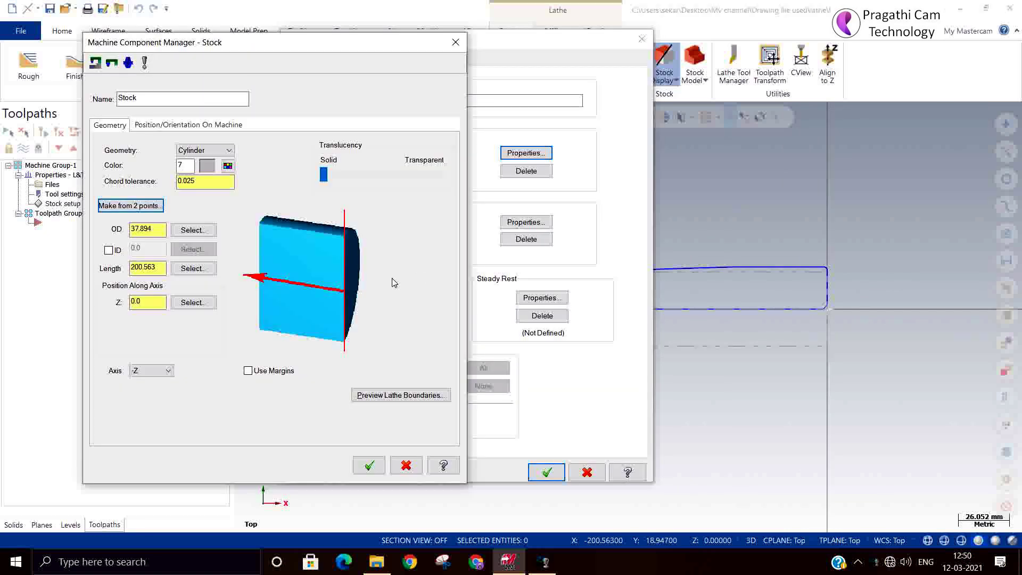
double_click(147, 231)
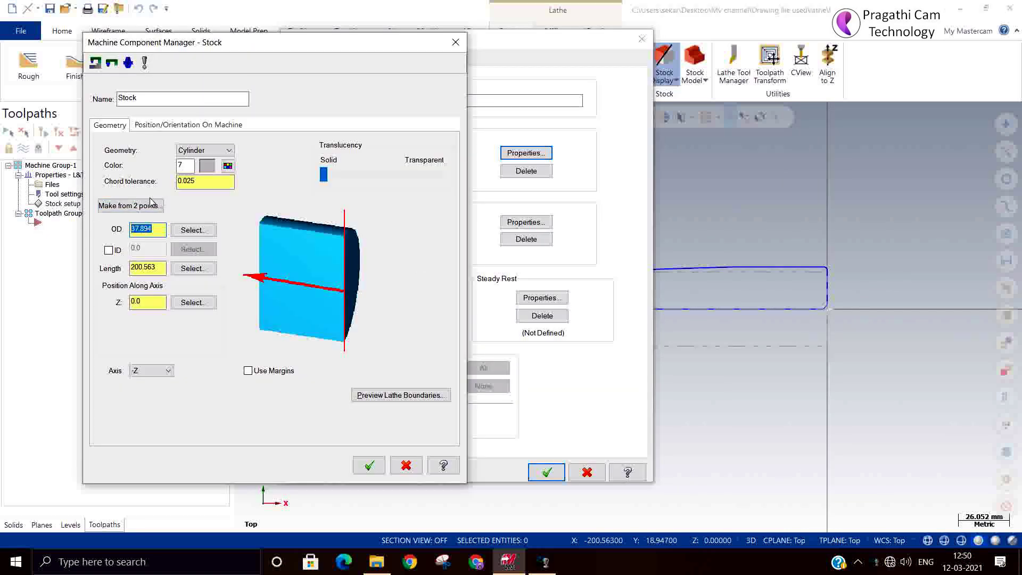
text(40.0)
double_click(162, 267)
text(250)
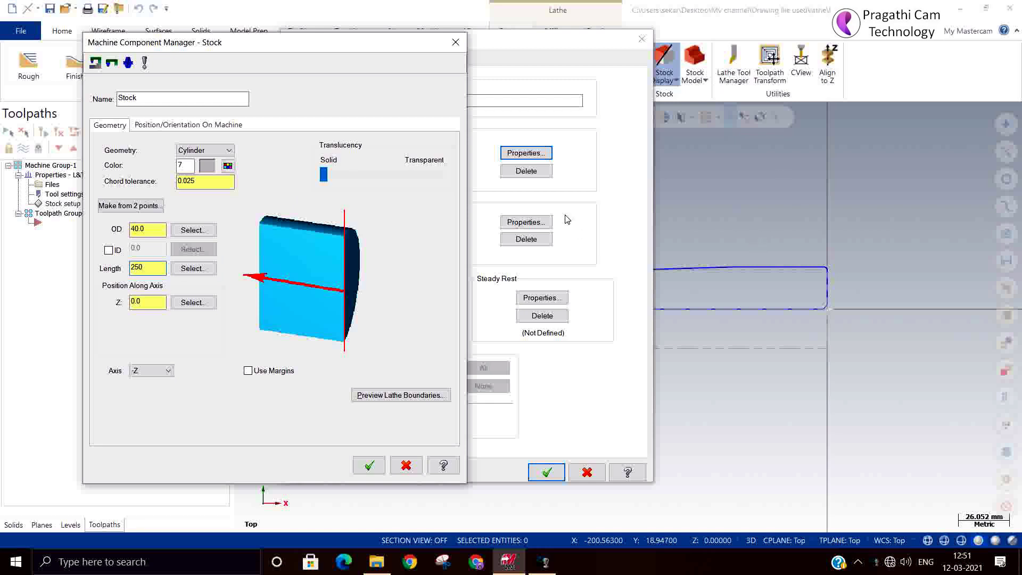
click(372, 467)
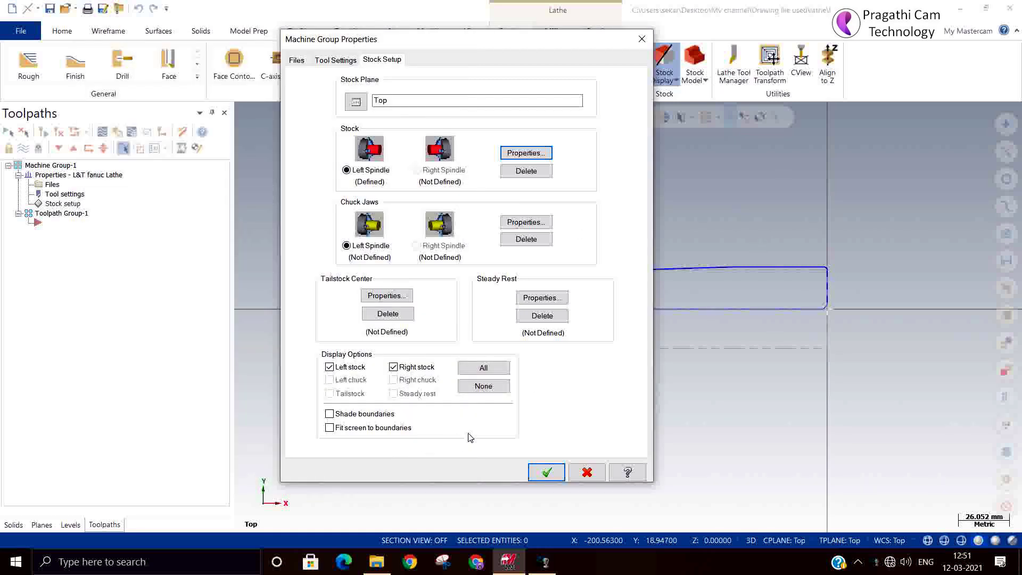
- Set the left chuck jaw reference point left of the part and shade the stock boundaries
click(510, 222)
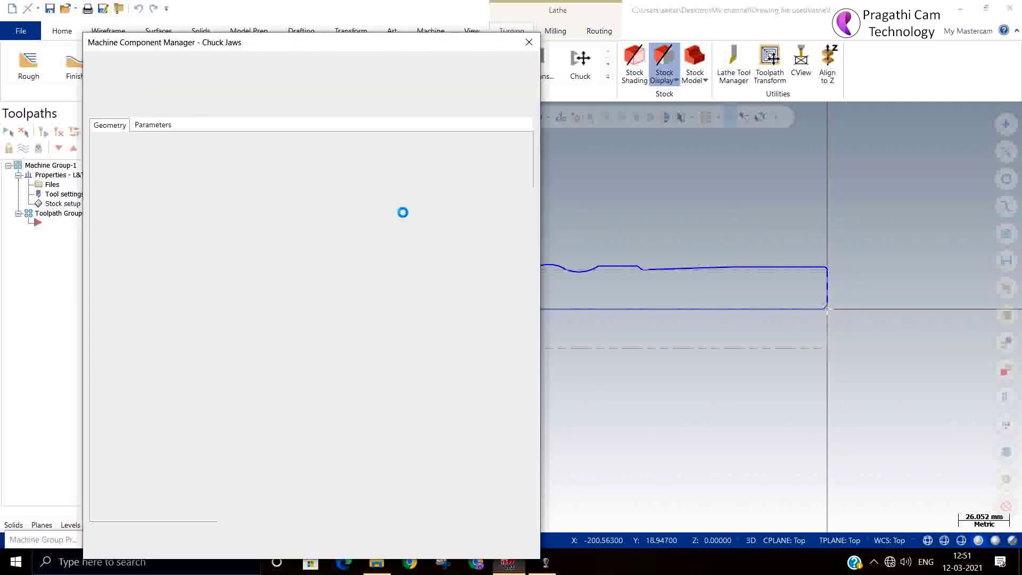
click(153, 124)
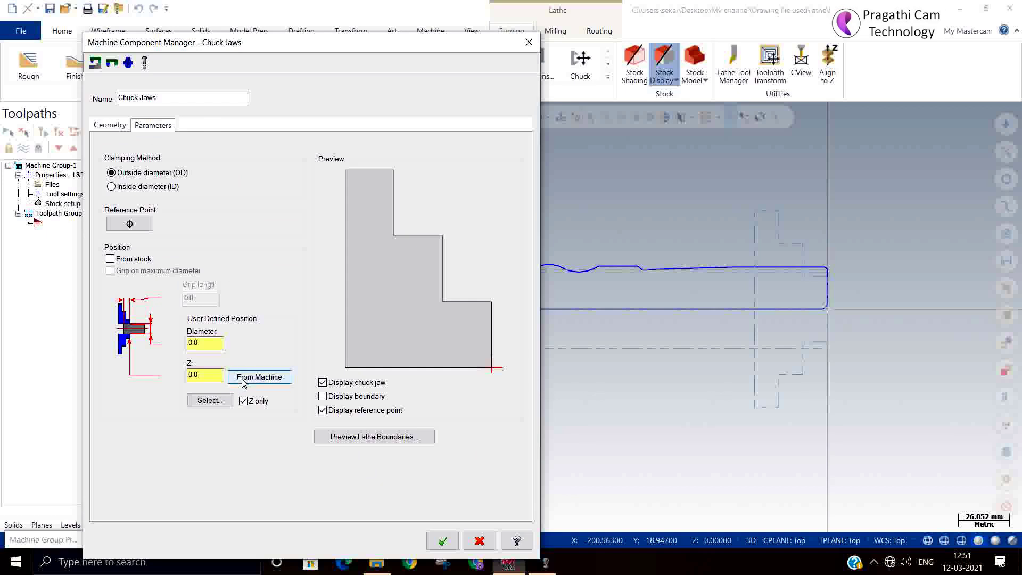
click(209, 401)
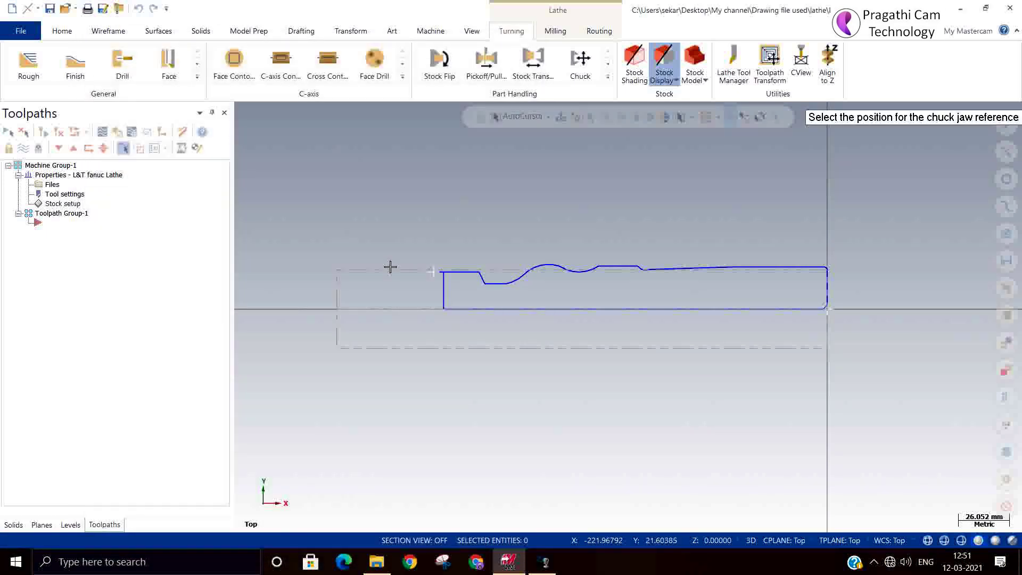
click(387, 266)
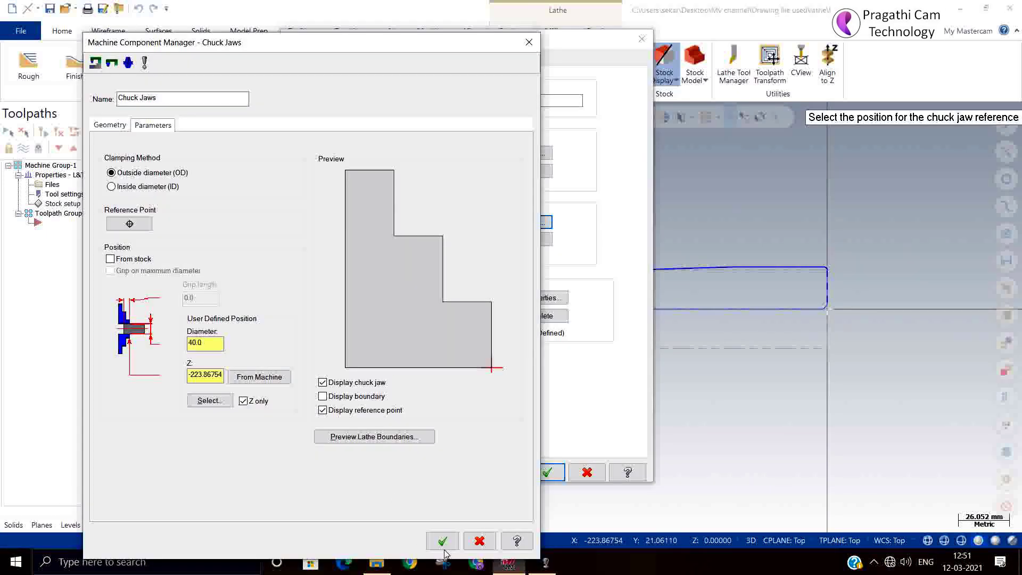
click(442, 541)
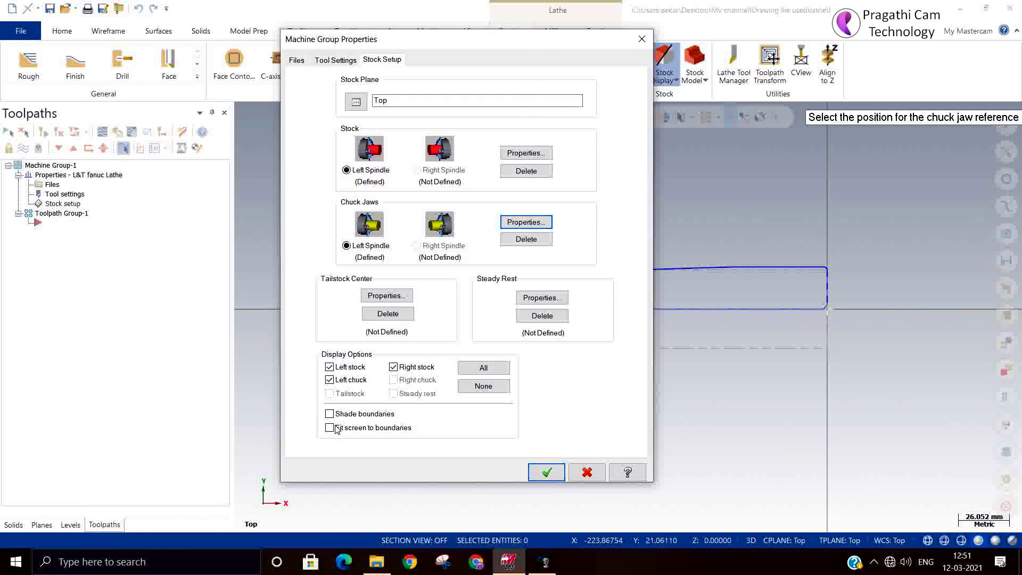
click(337, 416)
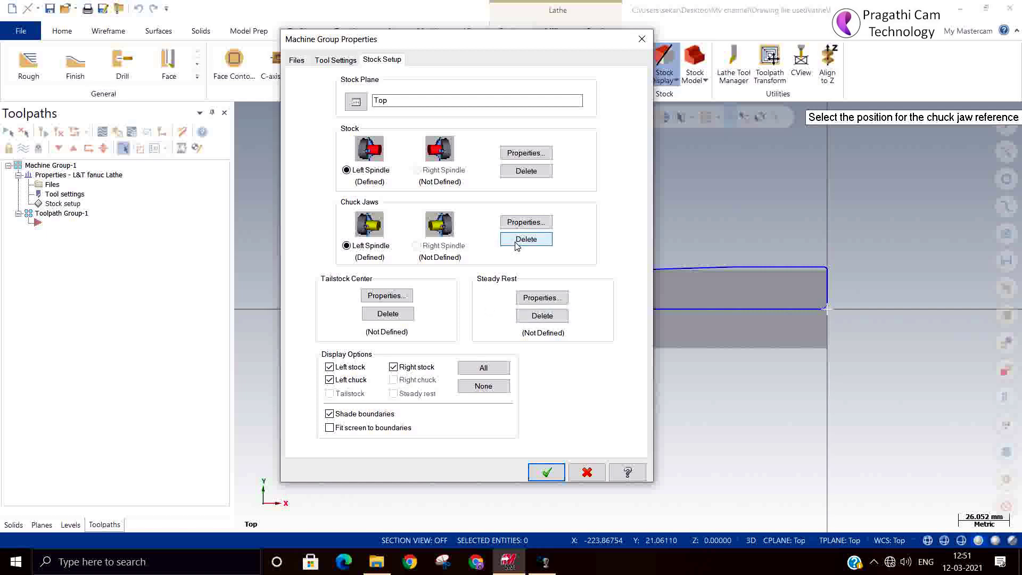
- Review the chuck jaw settings without changes and reopen the left-spindle stock properties
click(516, 224)
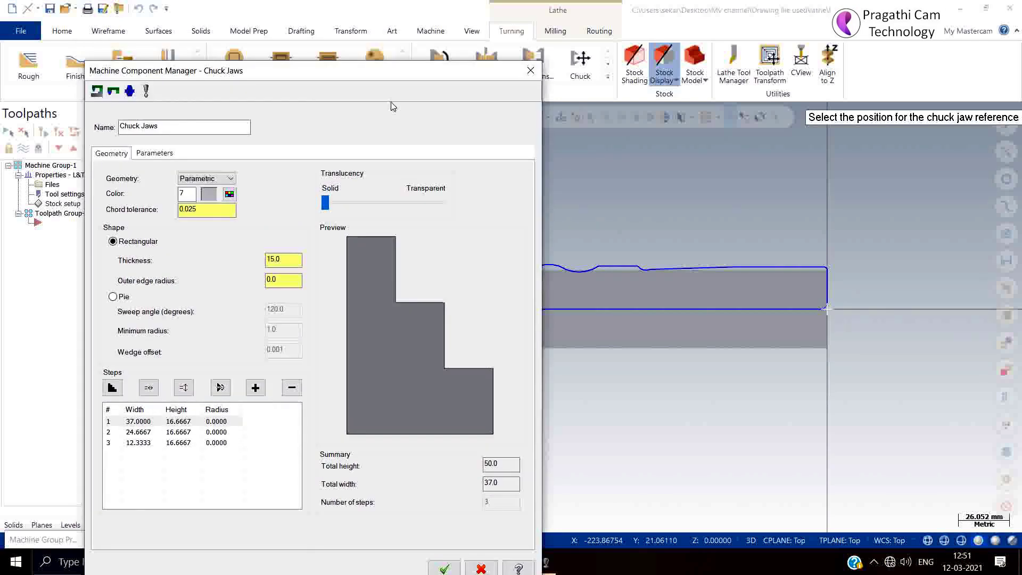
drag(493, 527, 503, 119)
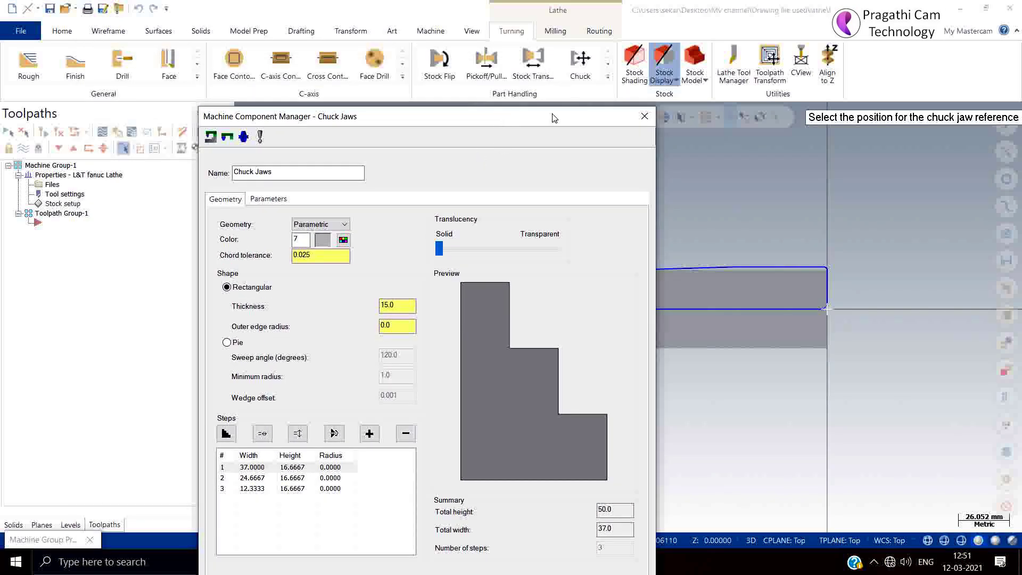
click(644, 115)
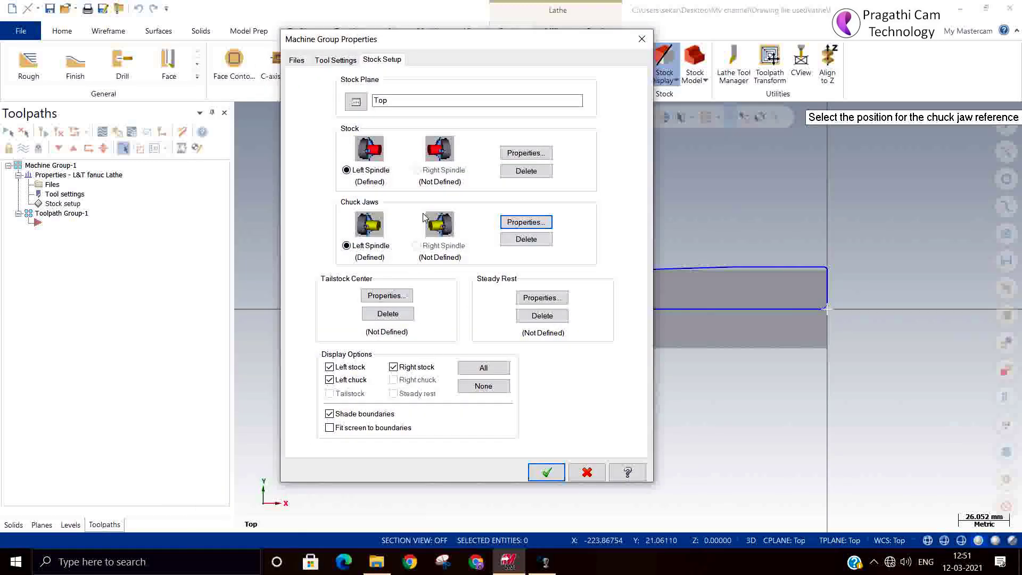
click(526, 153)
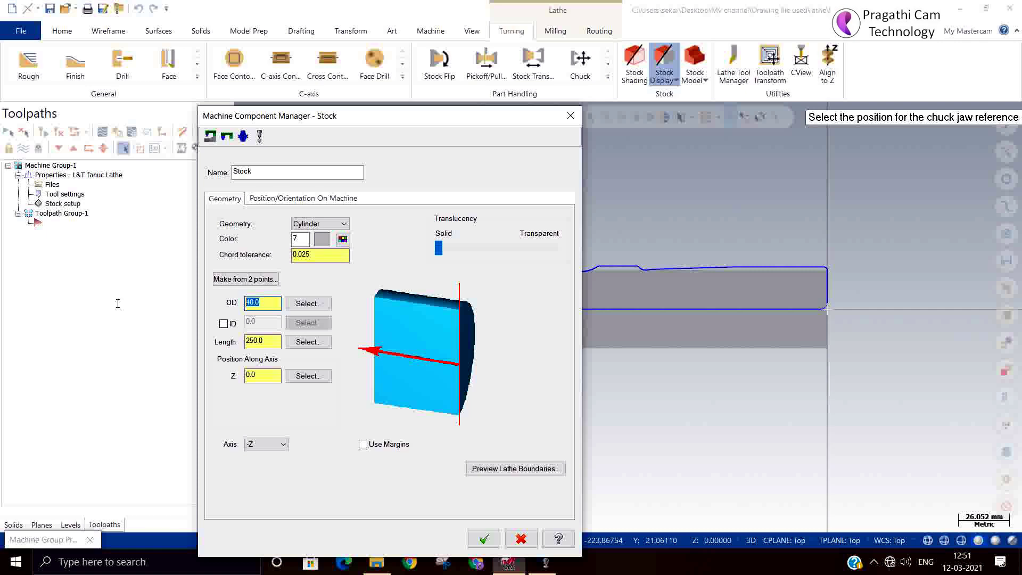
- Preview the lathe boundaries, then enlarge the stock OD to 50.0, keeping length 250.0
text(45)
click(499, 470)
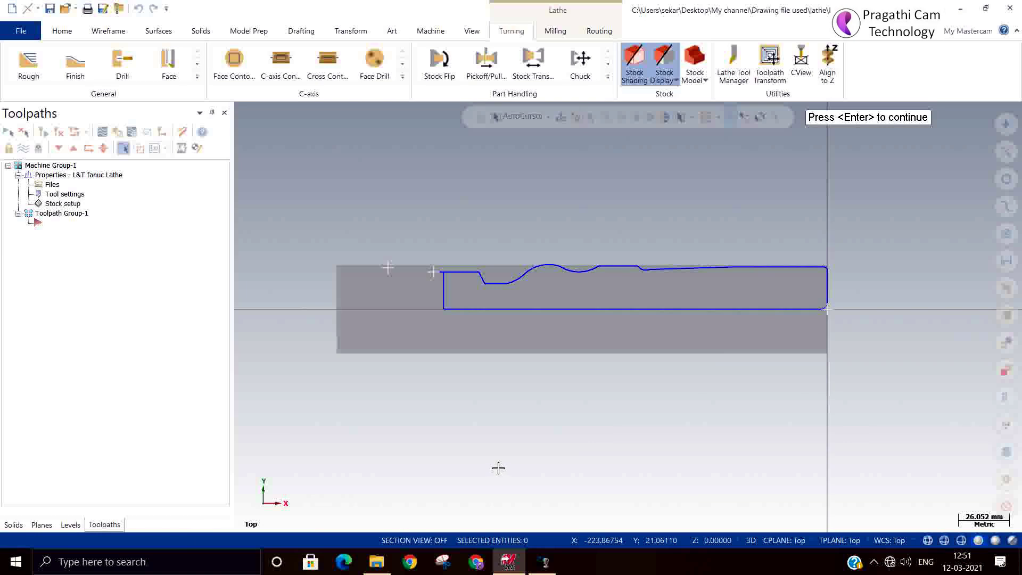
key(Return)
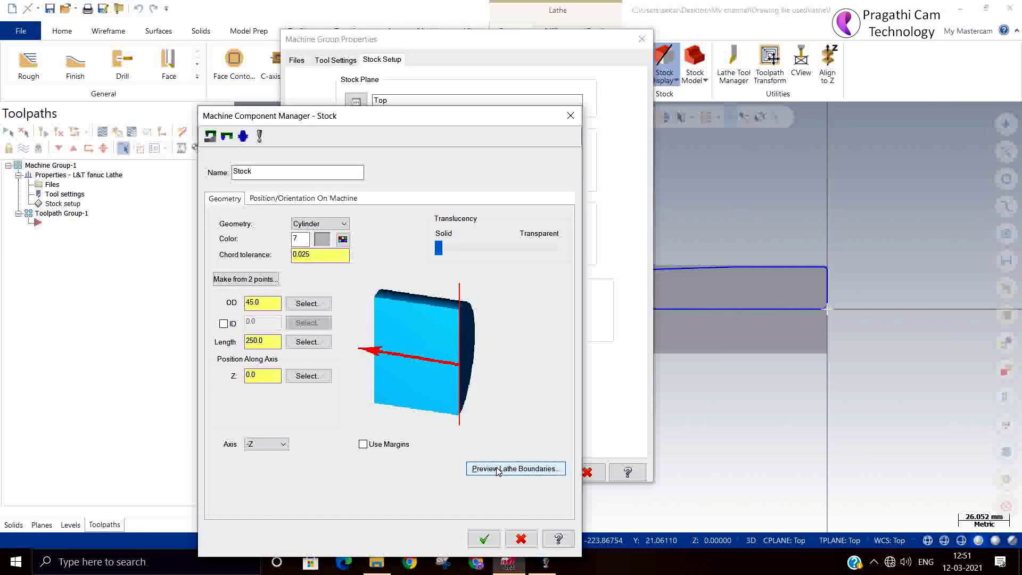
drag(280, 304, 187, 303)
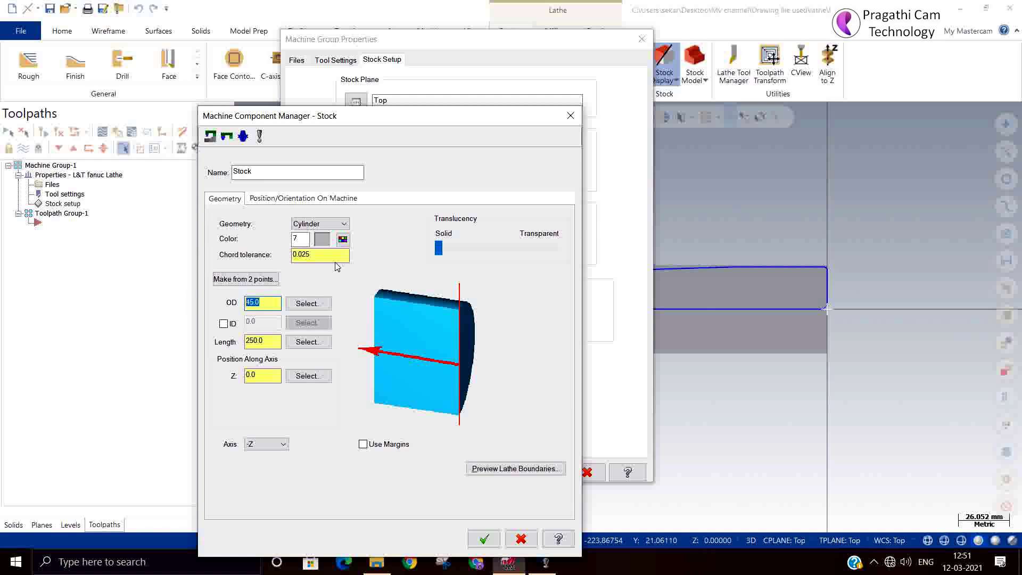
text(50)
key(Return)
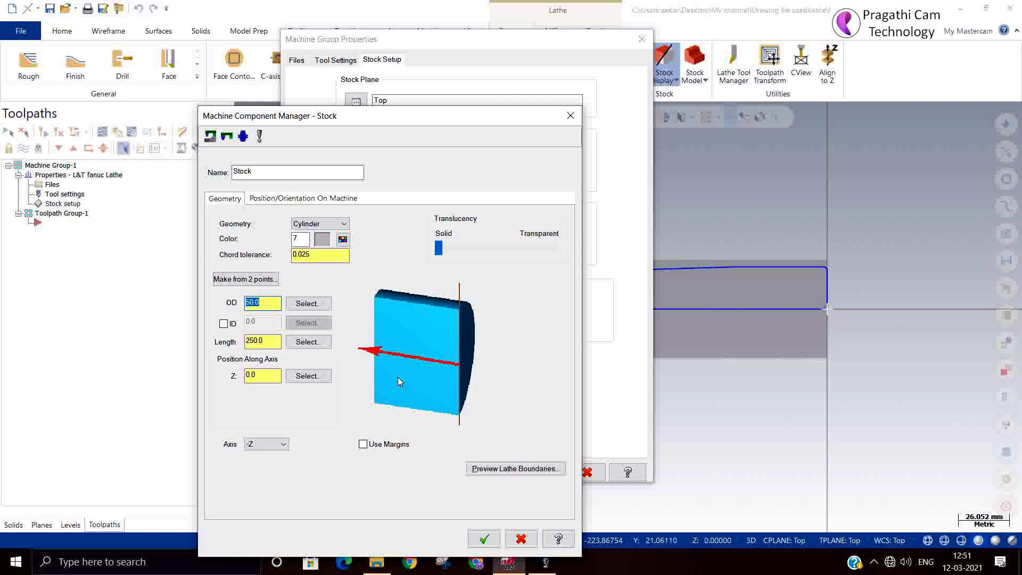
click(485, 539)
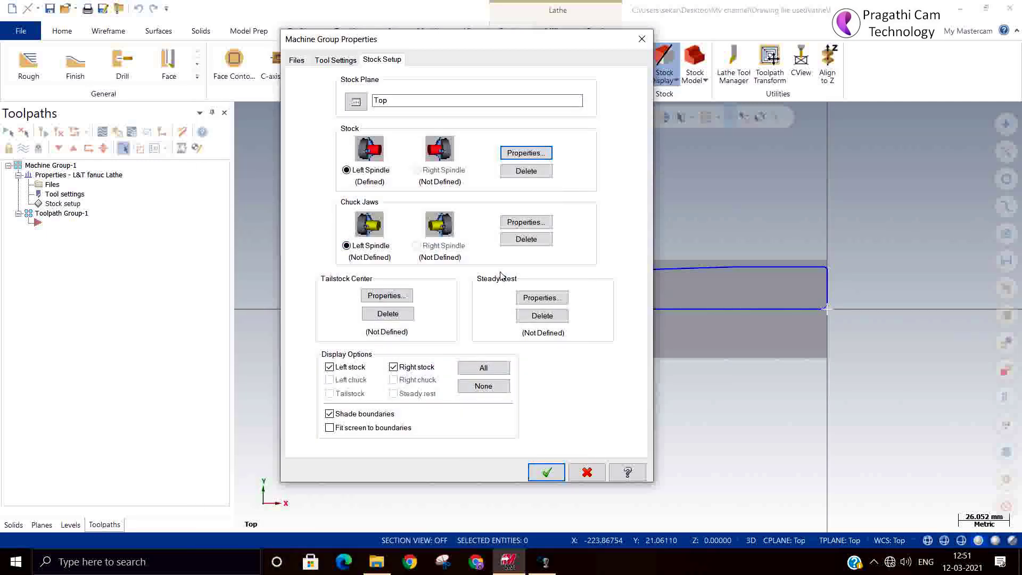
- Reposition the left chuck jaws to diameter 50.0 at Z -217.08316, checking the boundary preview
key(Return)
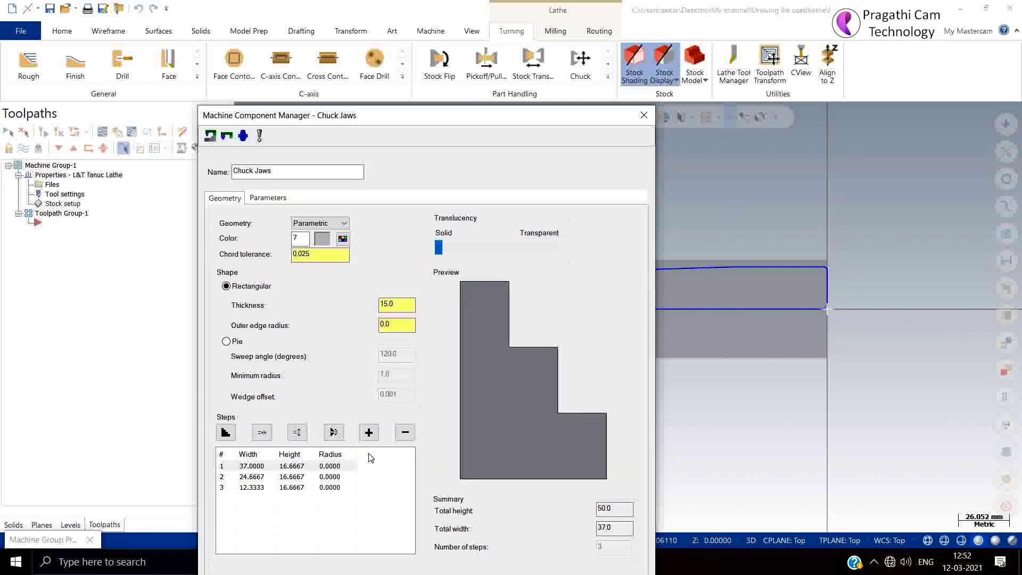
click(268, 198)
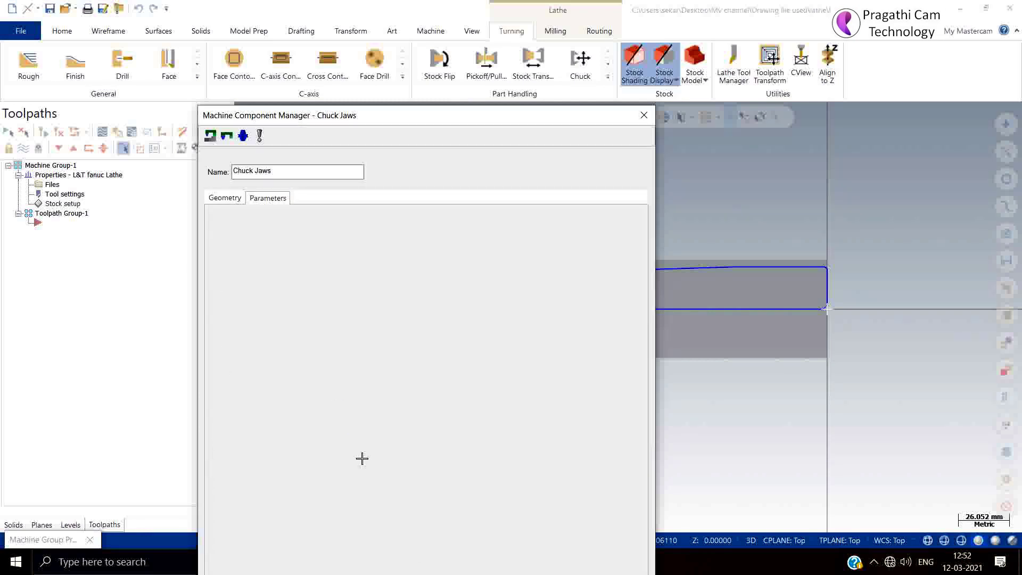
click(324, 476)
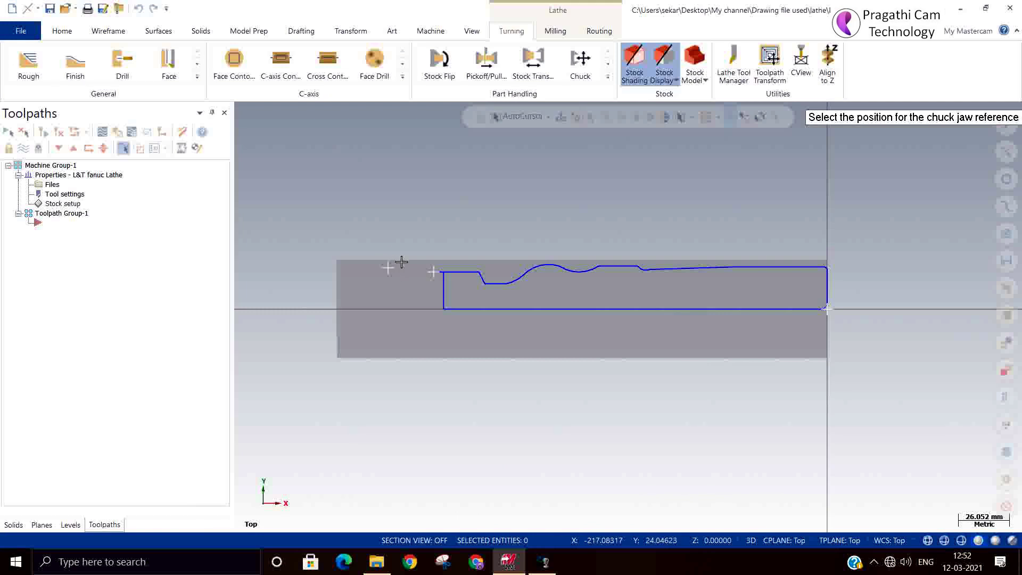
click(402, 261)
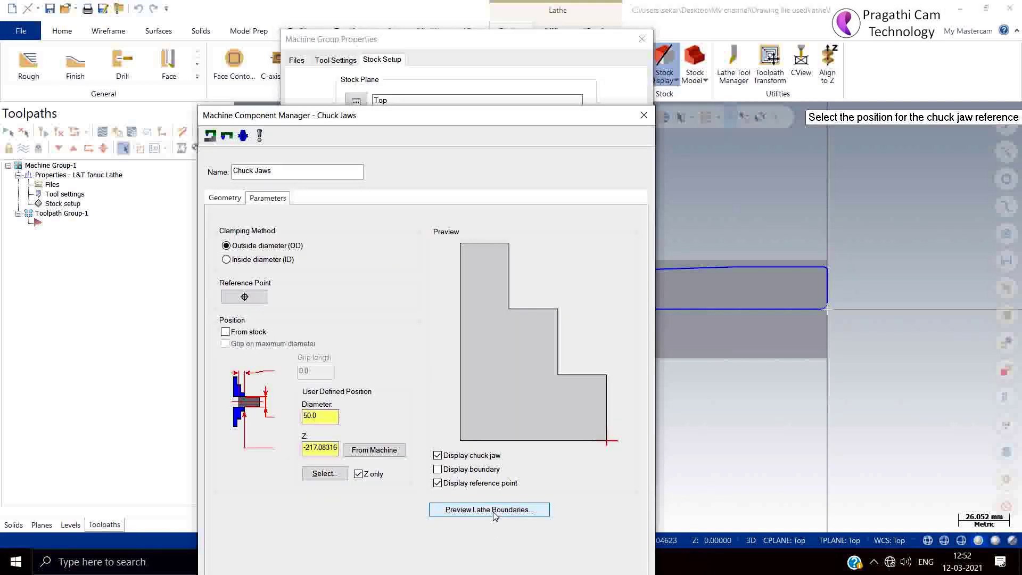
click(492, 510)
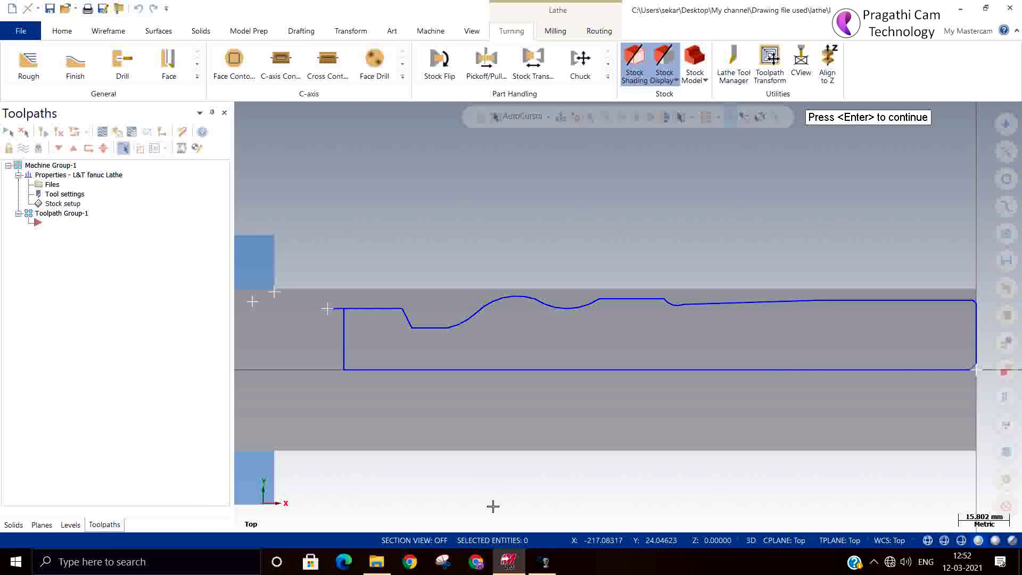
key(Return)
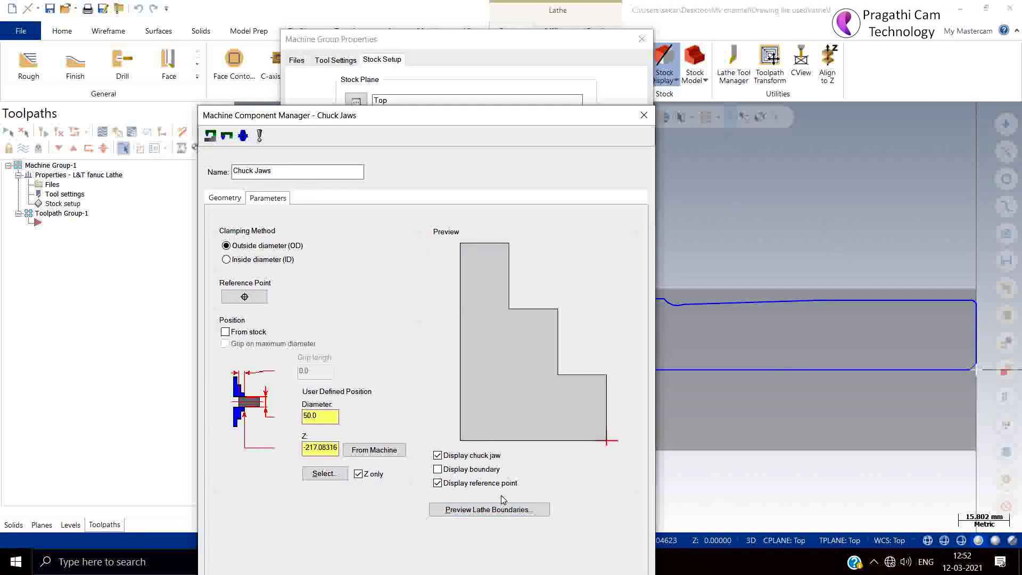
drag(552, 120, 626, 15)
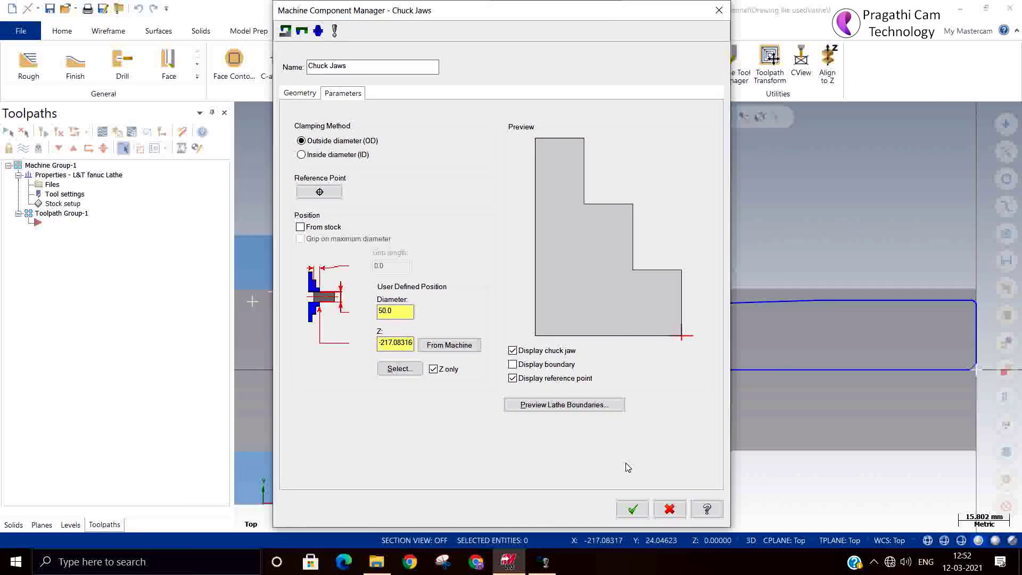
click(632, 508)
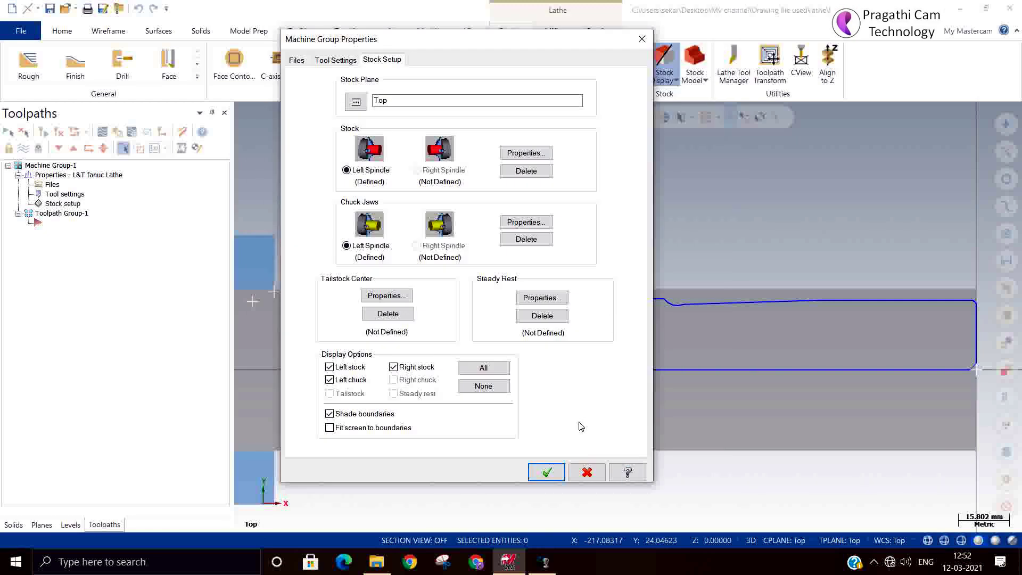
- Place a tailstock center at -2.0 on the right-end chamfer corner and close stock setup
click(380, 296)
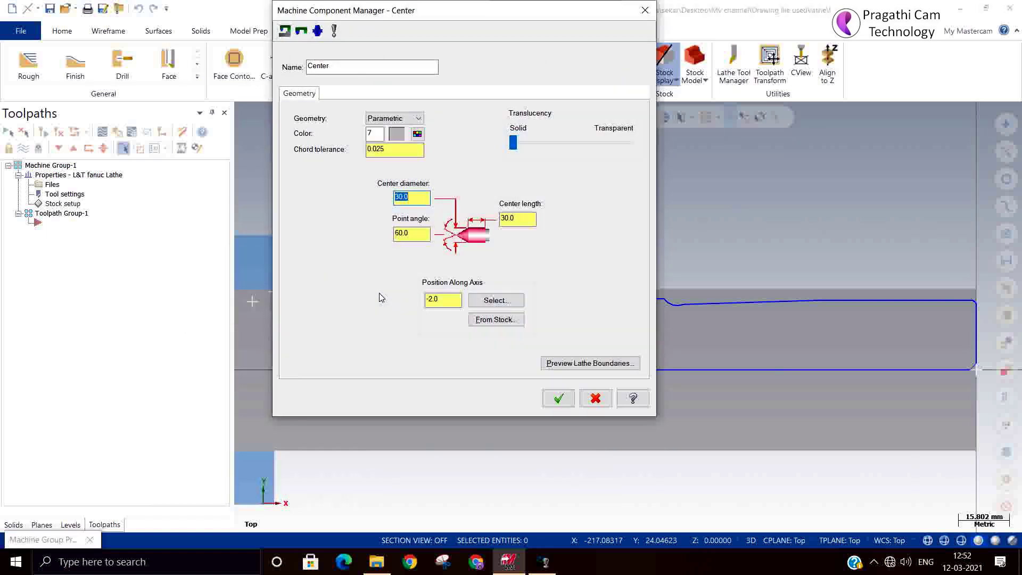
click(496, 300)
scroll(980, 375, up, 2)
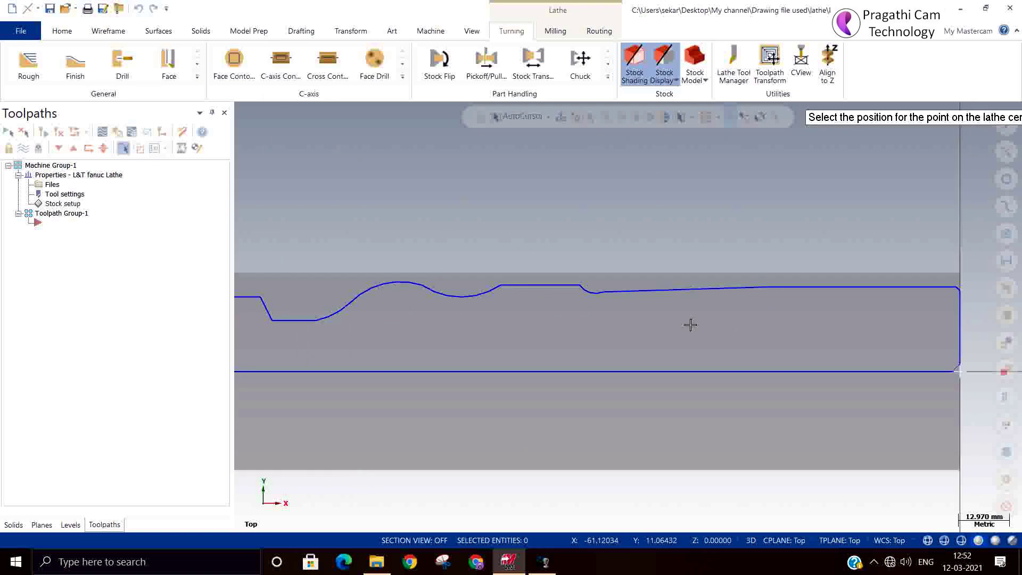
scroll(921, 377, up, 6)
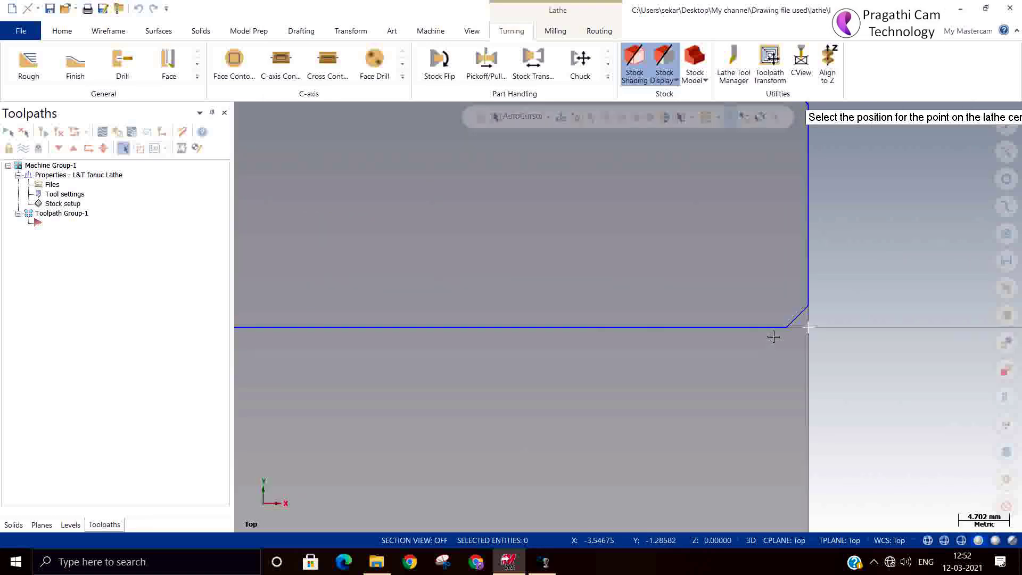
click(788, 328)
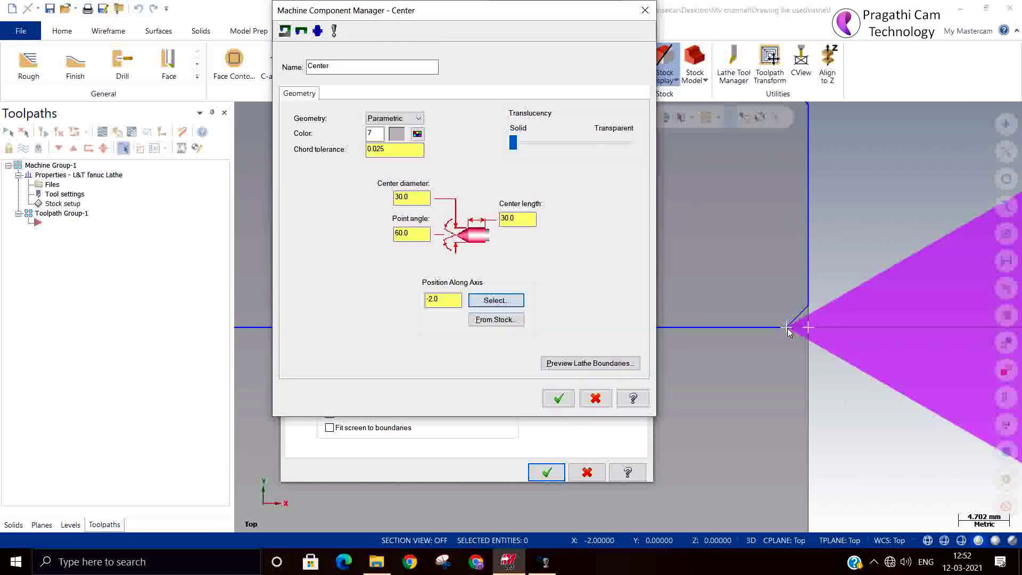
click(556, 400)
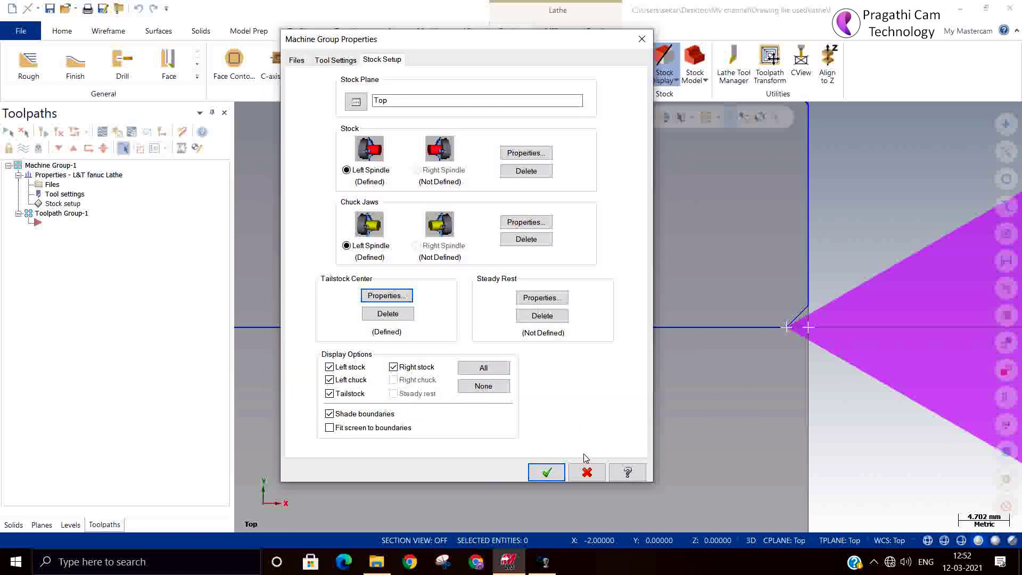
click(548, 472)
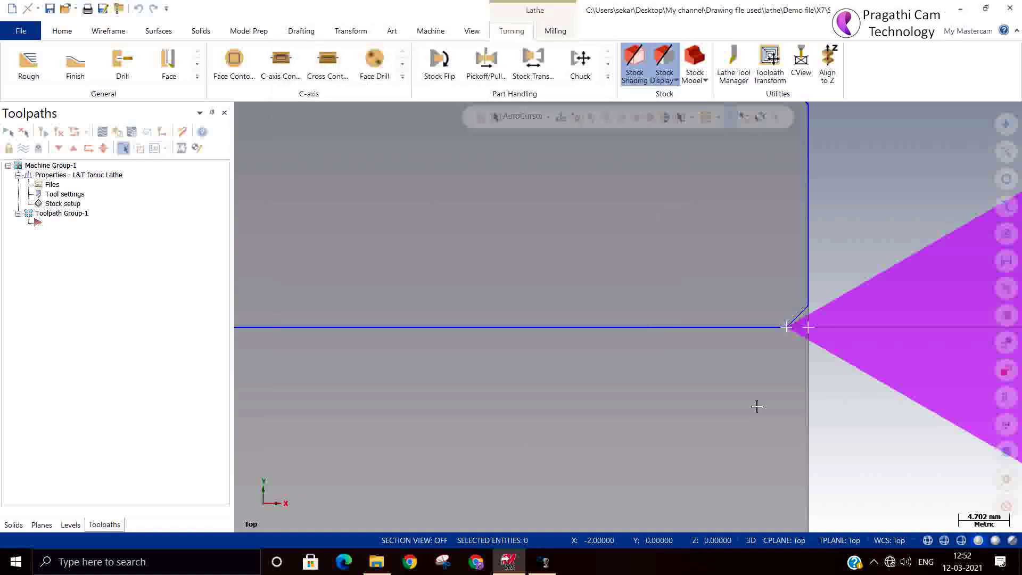
- Zoom out and switch to Isometric, then Top view to see part, jaws and tailstock
scroll(757, 405, down, 5)
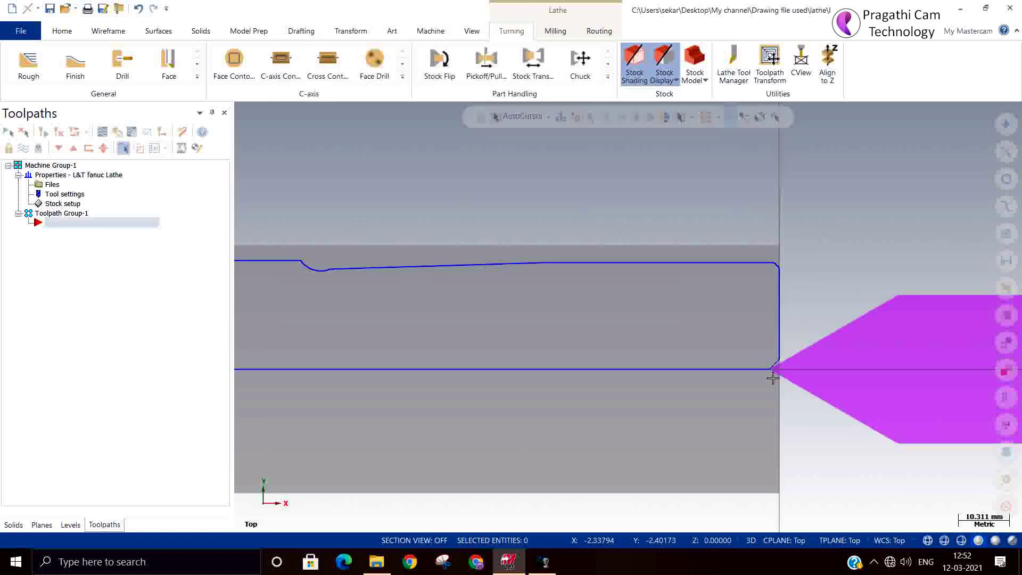
scroll(829, 368, down, 2)
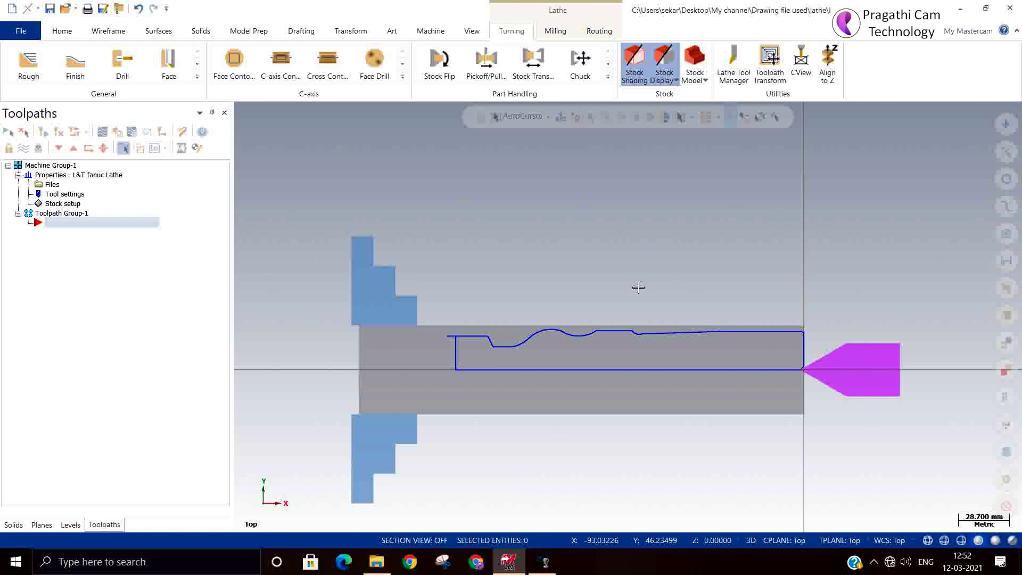
right_click(639, 287)
click(685, 406)
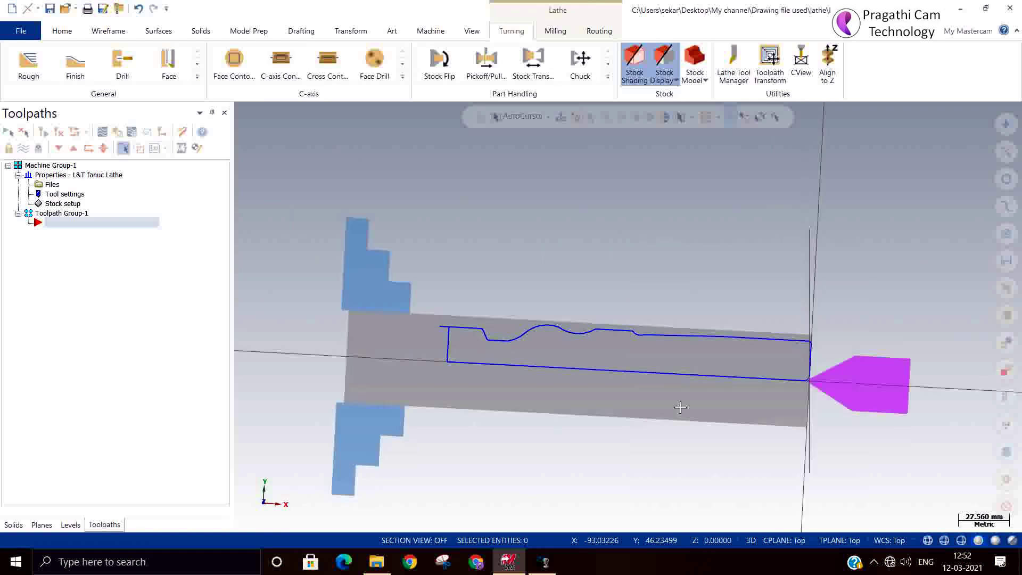
right_click(714, 246)
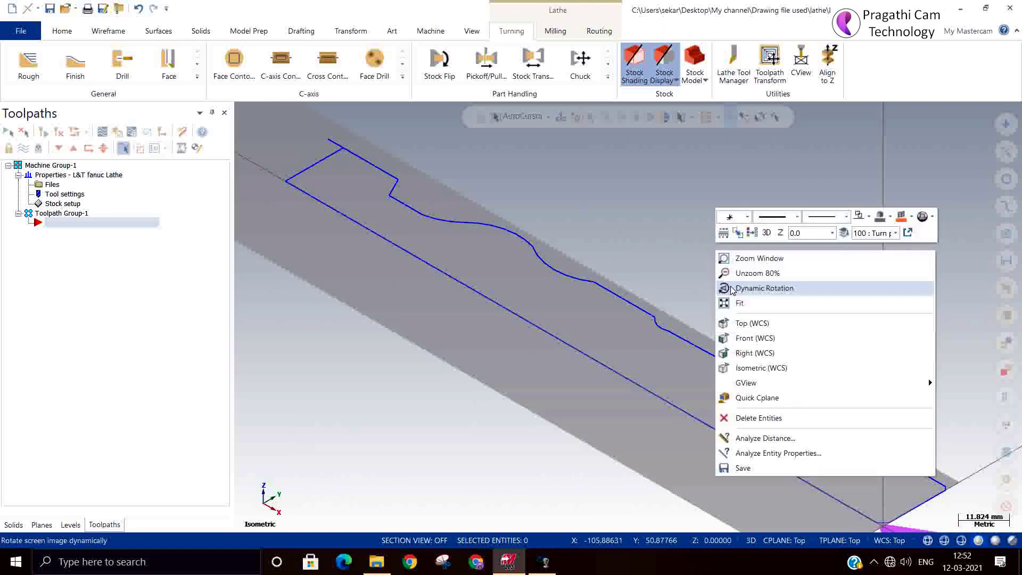
click(740, 322)
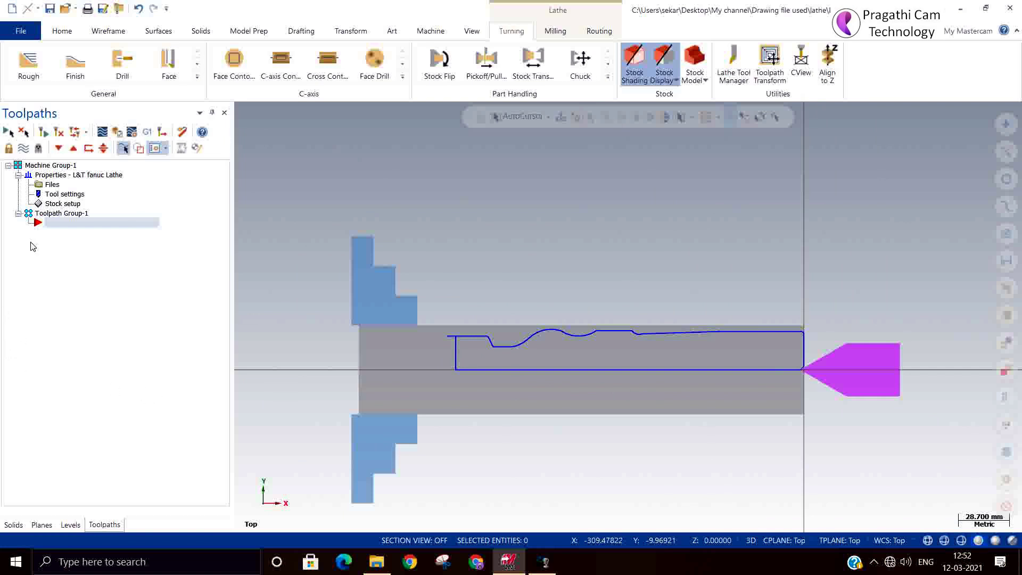
- Start a Contour Rough toolpath chained, reversed, from the right chamfer to the top-left line
click(197, 76)
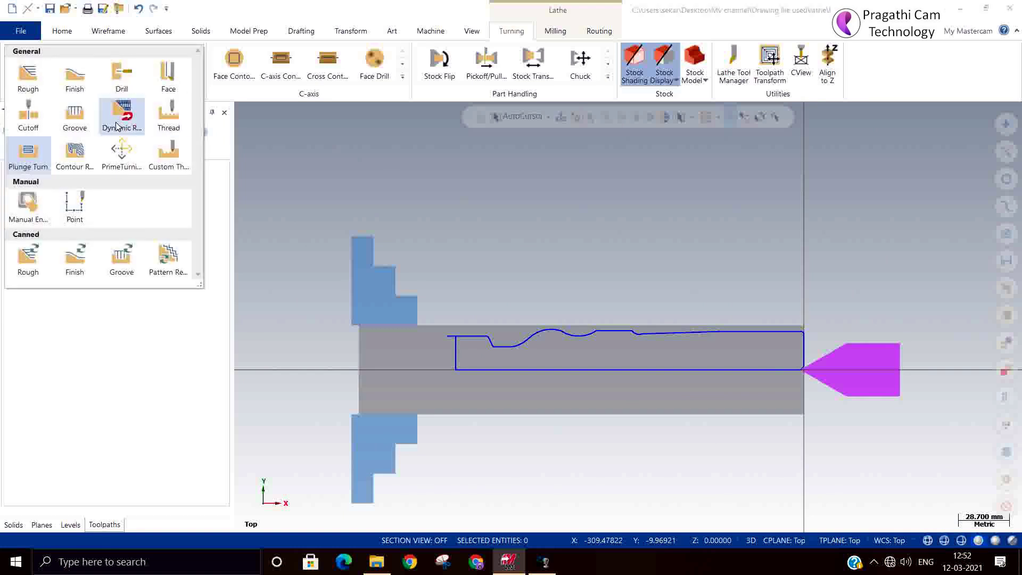
click(81, 154)
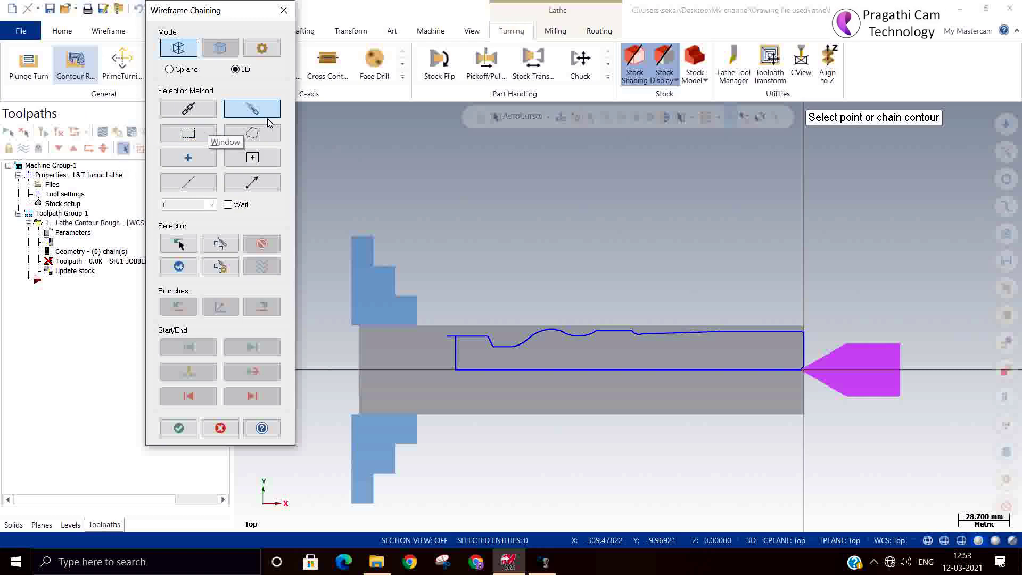
scroll(678, 327, up, 6)
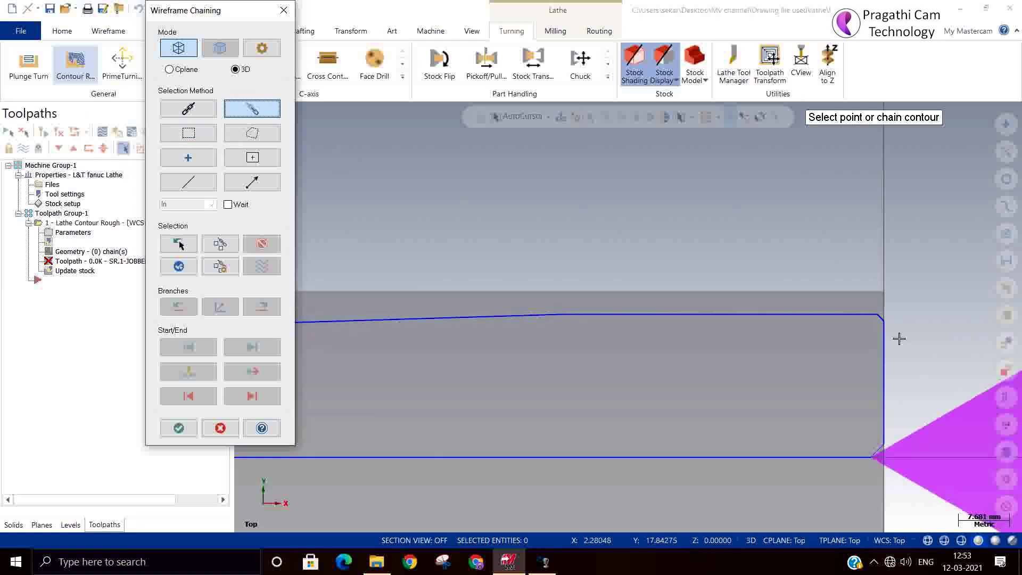
click(876, 312)
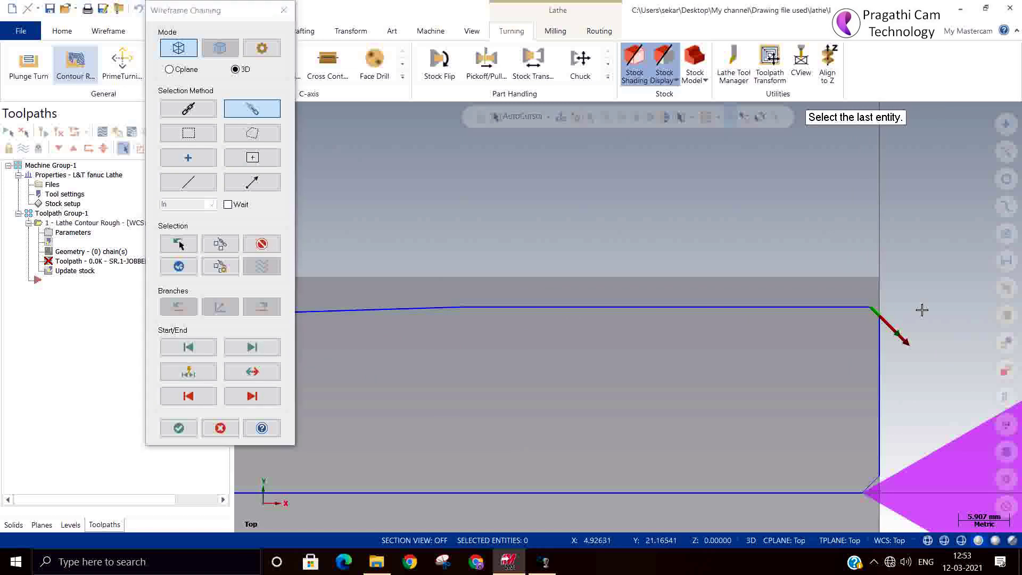
click(252, 371)
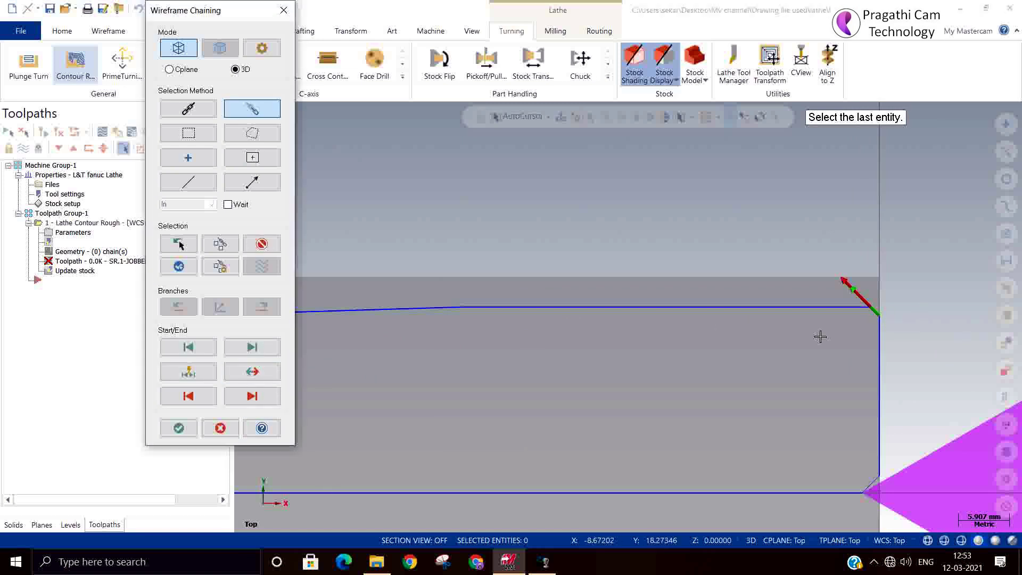
scroll(900, 339, down, 3)
scroll(925, 343, down, 5)
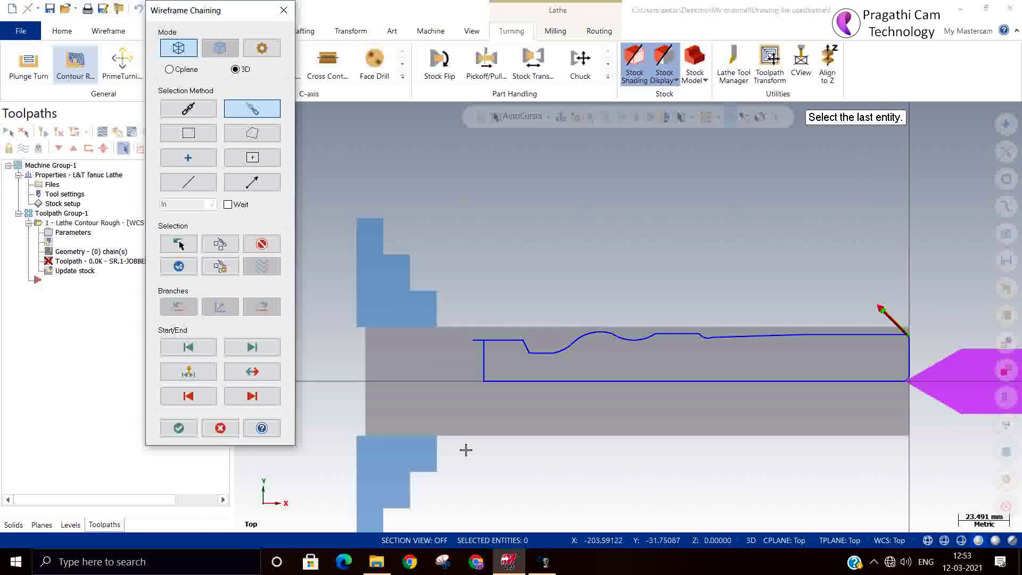
scroll(480, 388, up, 3)
click(479, 275)
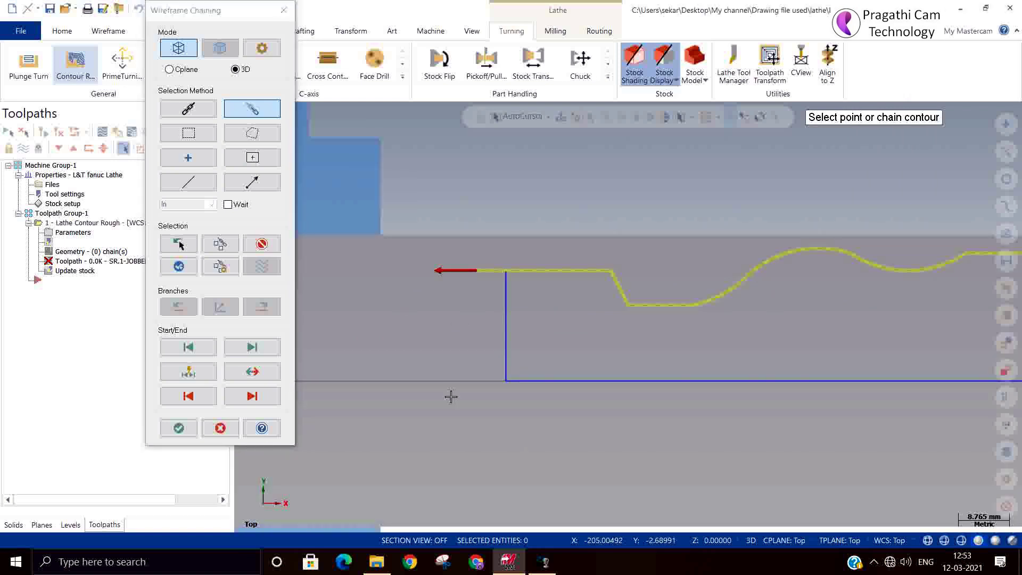
scroll(450, 394, down, 3)
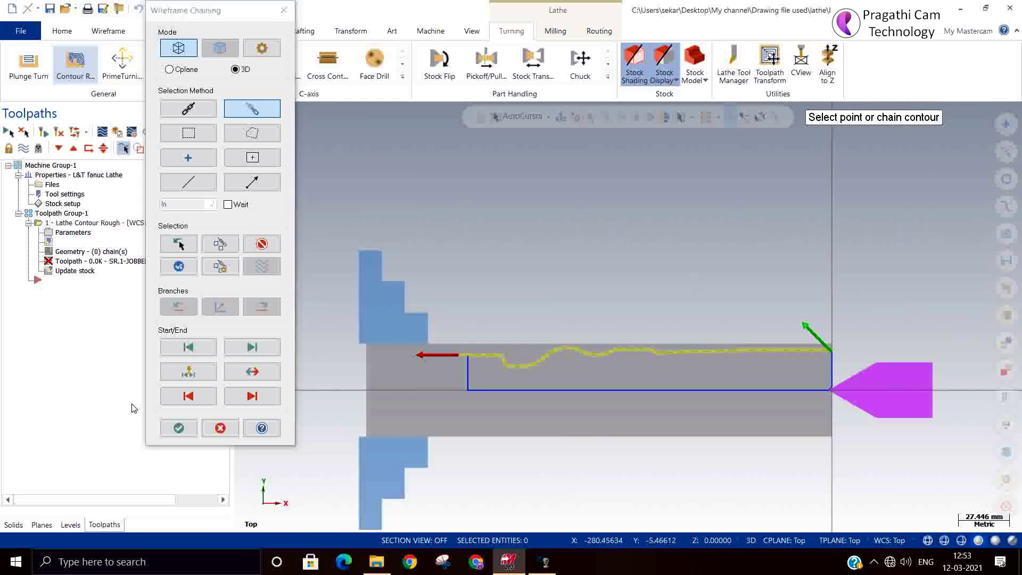
click(179, 429)
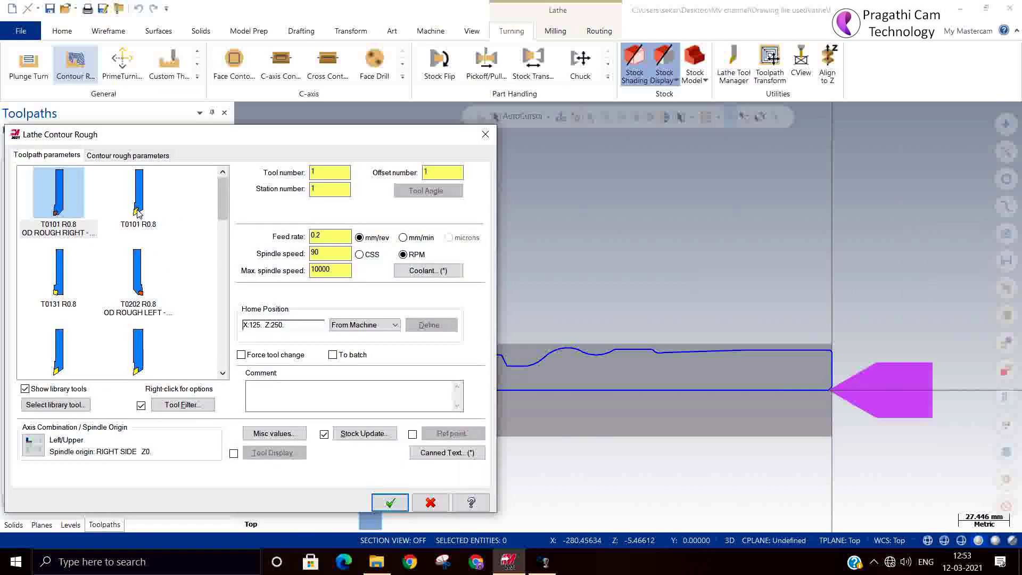
- Name the T0101 R0.8 roughing tool '55 deg tool' after clearing the missing-name warnings
click(138, 213)
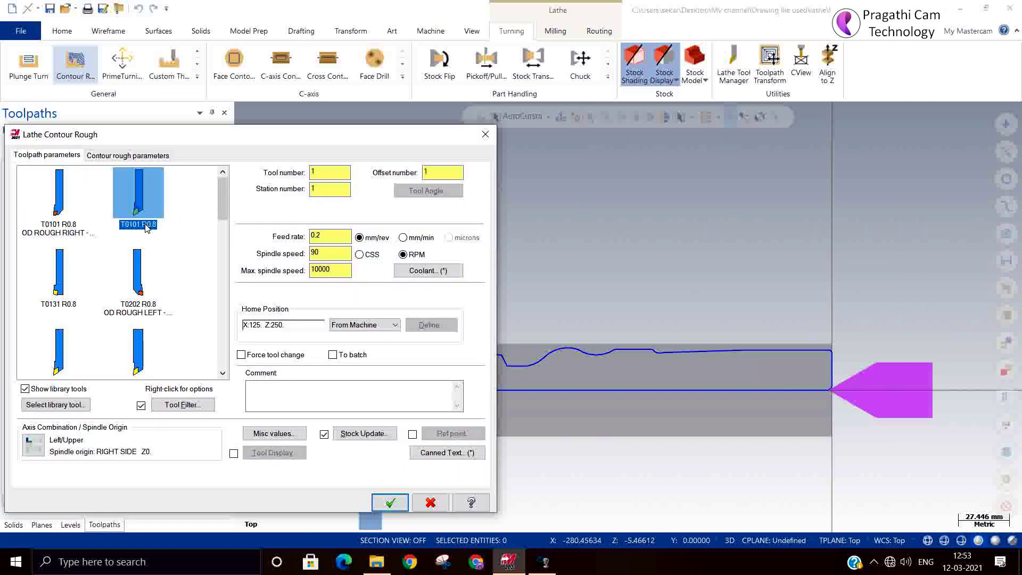
double_click(149, 216)
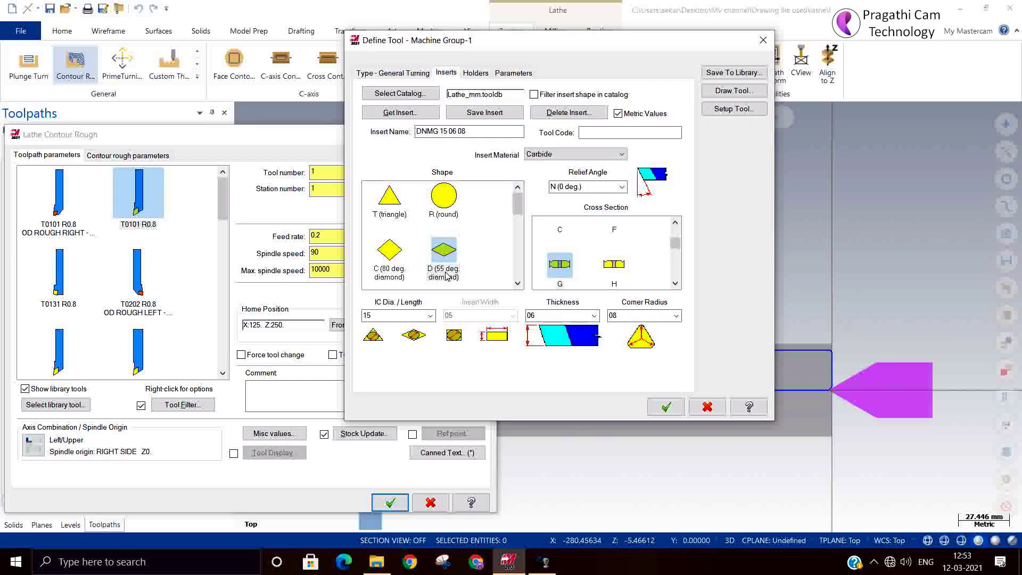
click(666, 407)
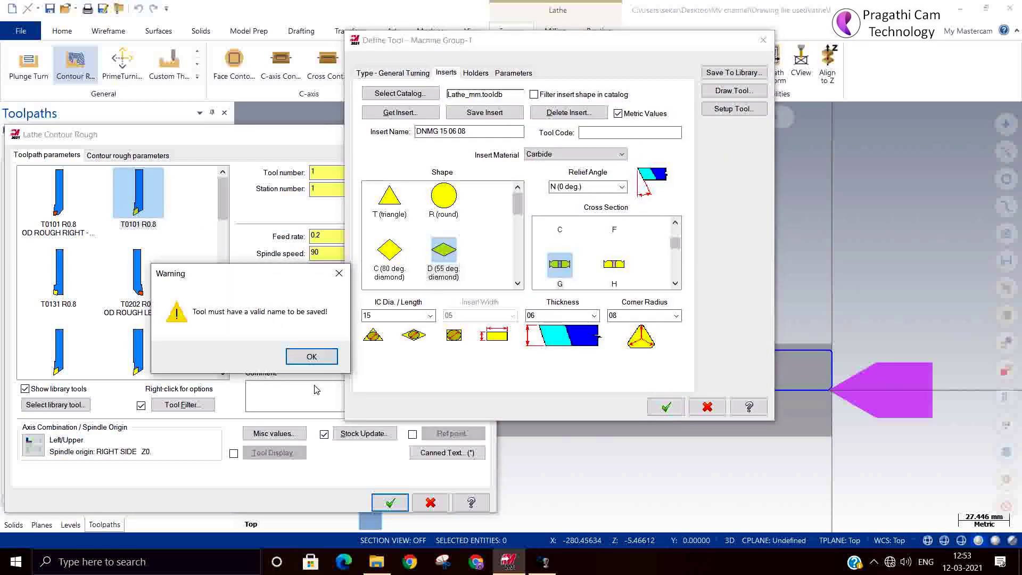
click(311, 356)
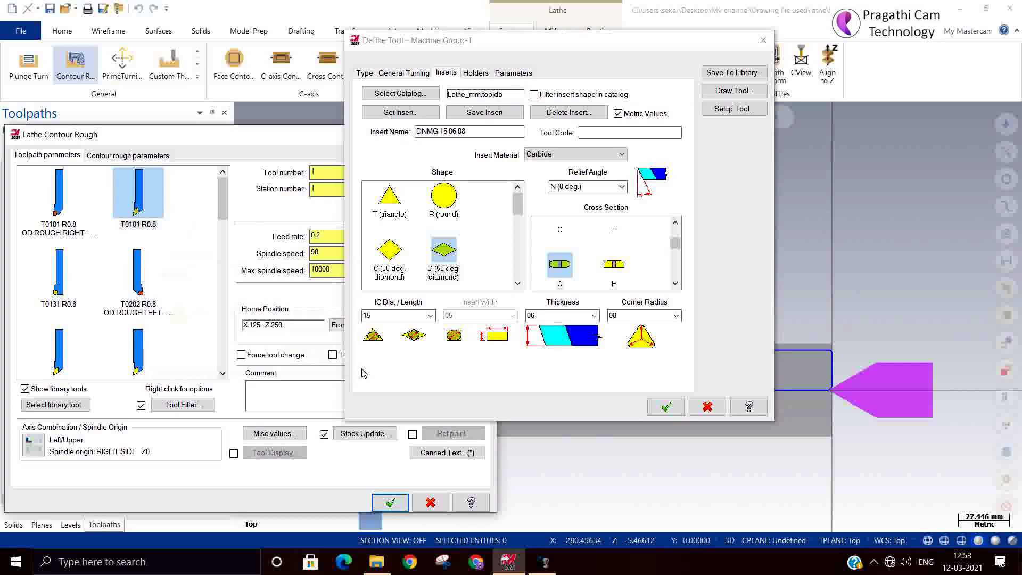
click(662, 407)
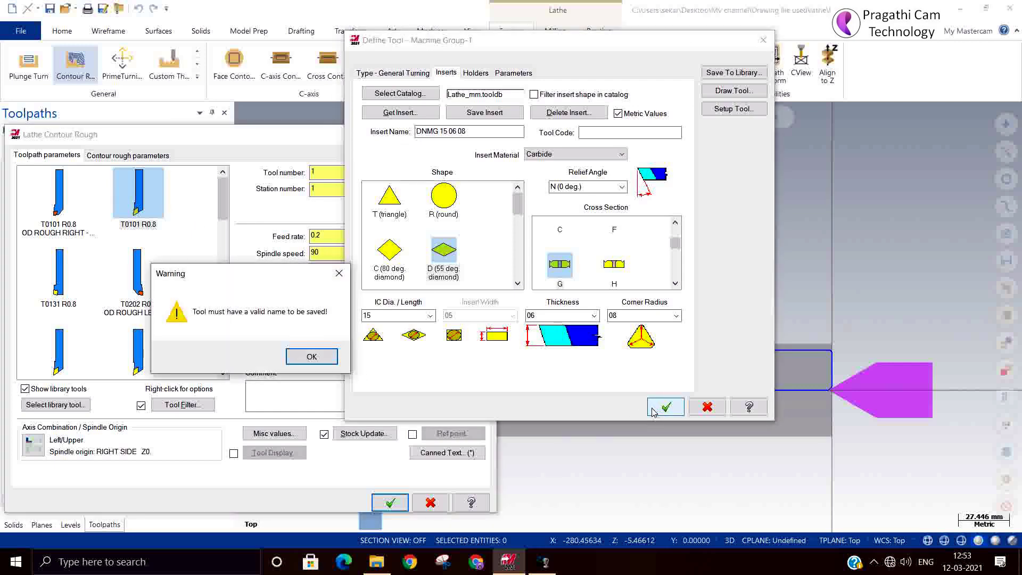
click(311, 356)
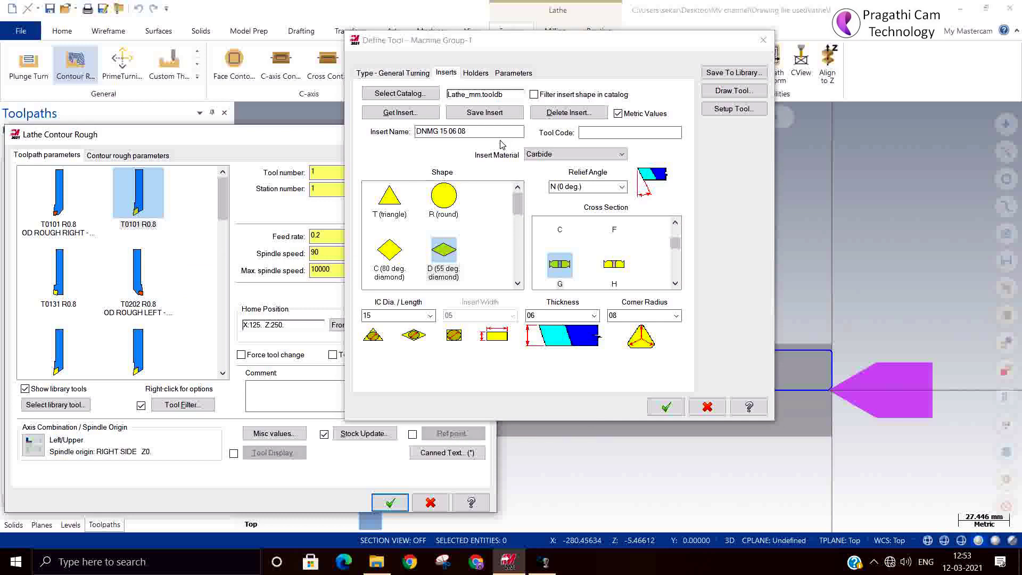
click(514, 72)
click(585, 324)
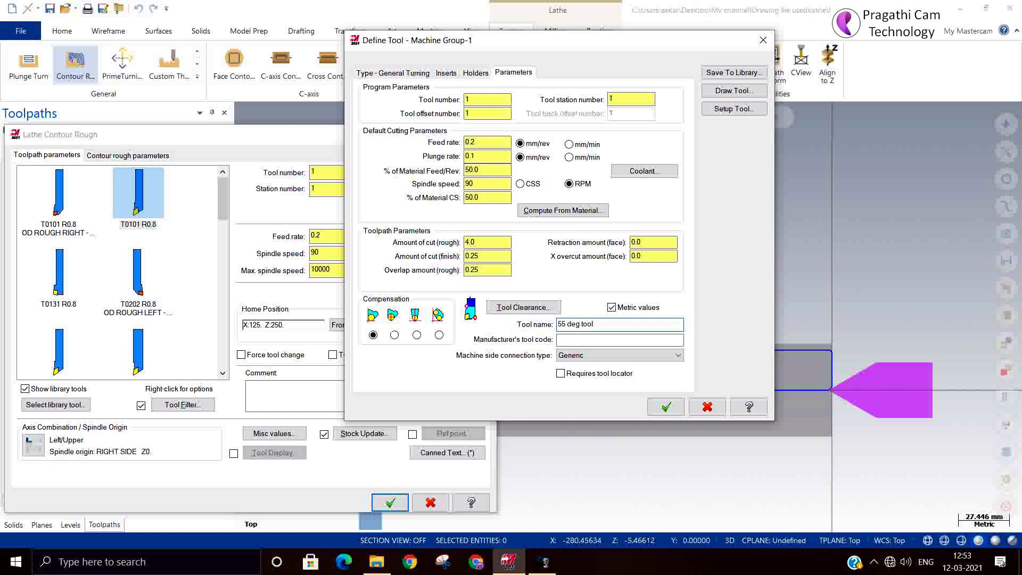
click(663, 407)
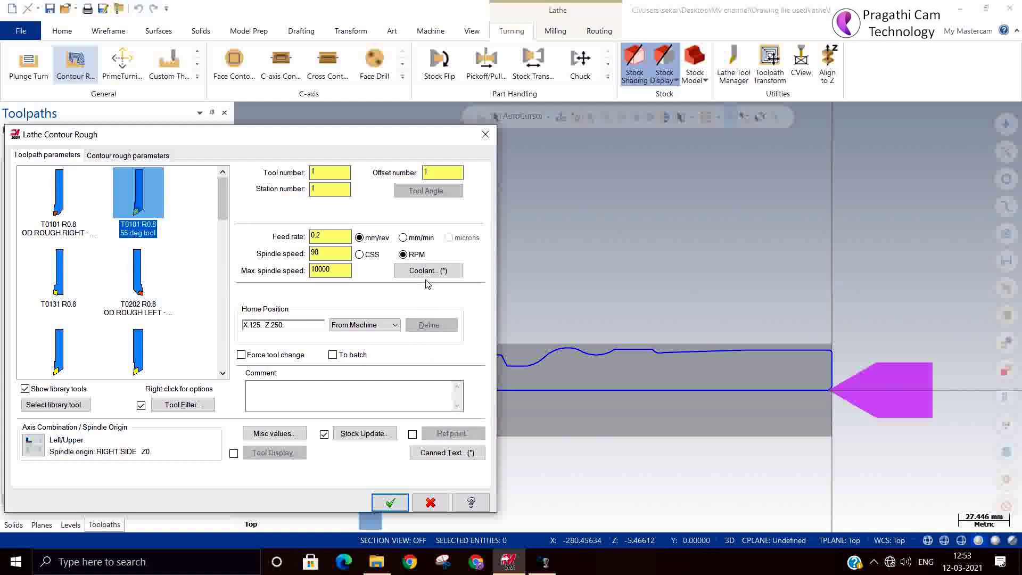
- Reduce the contour rough constant offset from 2.0 to 1.0
click(146, 157)
drag(210, 134, 375, 102)
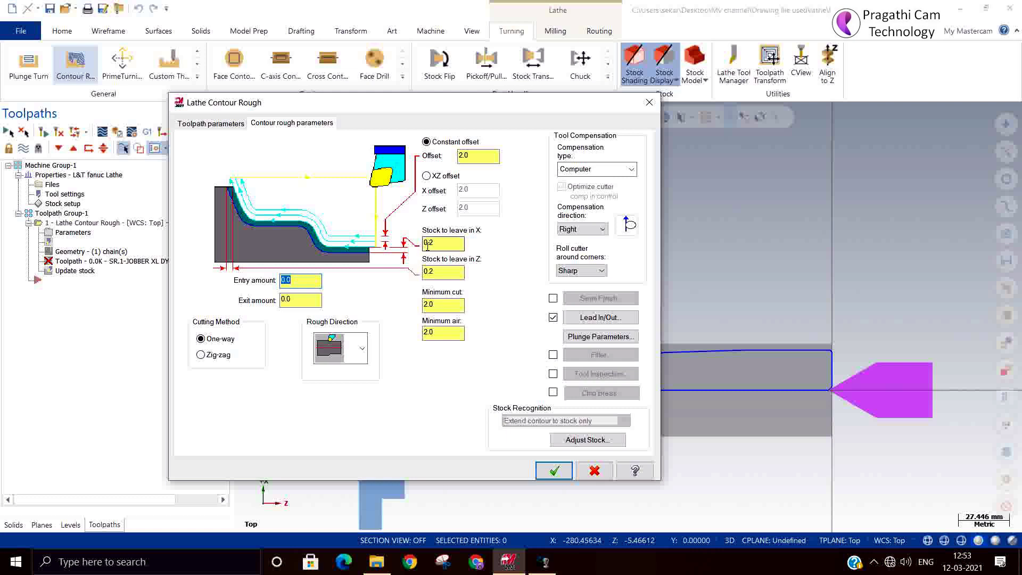
double_click(473, 160)
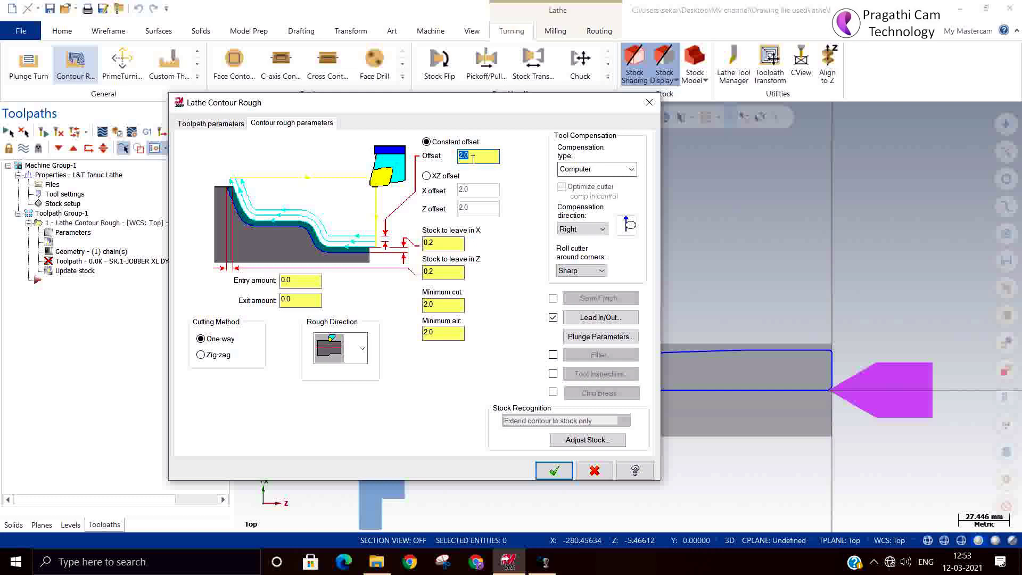
text(1)
click(435, 179)
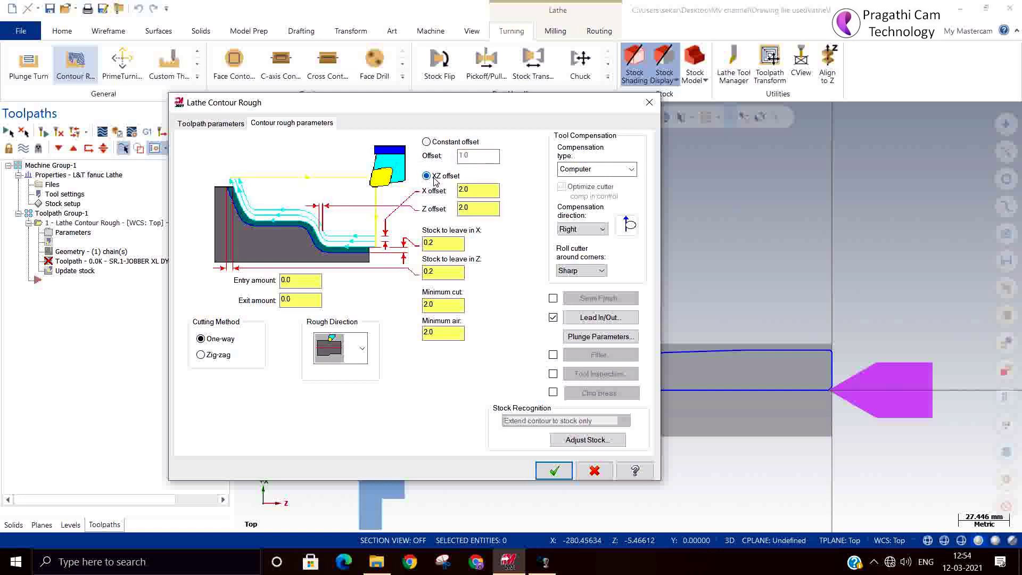
click(432, 142)
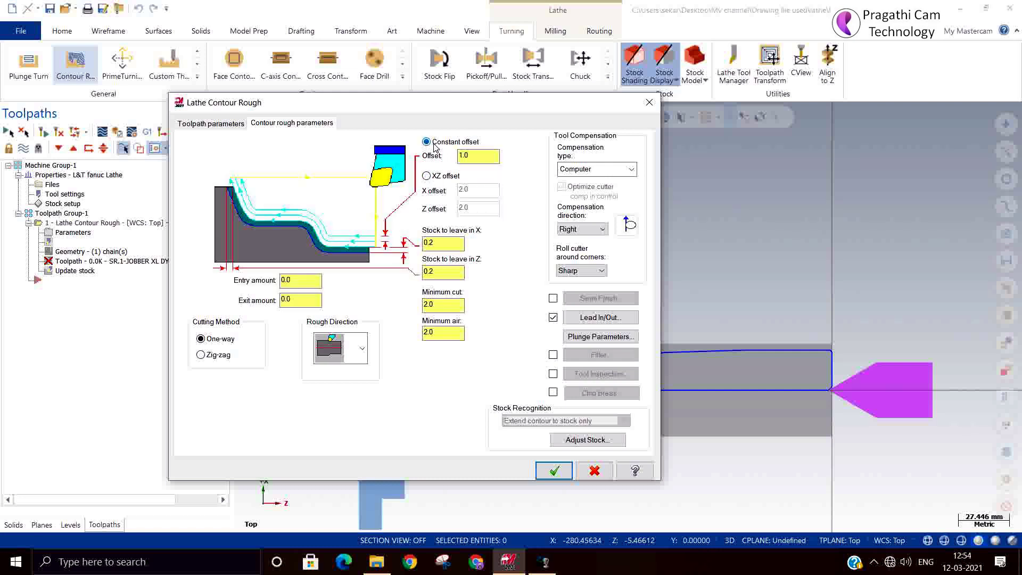
- Check 0.2 stock to leave in X and Z plus the minimum cut and air values
click(456, 242)
click(450, 271)
double_click(445, 309)
click(443, 334)
- Set the contour rough lead-in entry angle to -135°
click(600, 318)
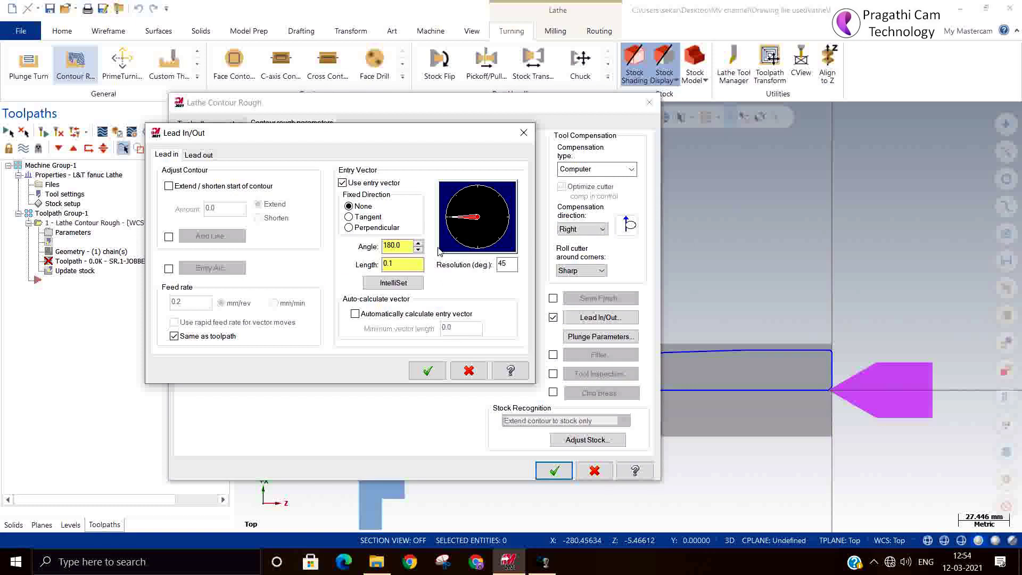
click(456, 243)
click(426, 371)
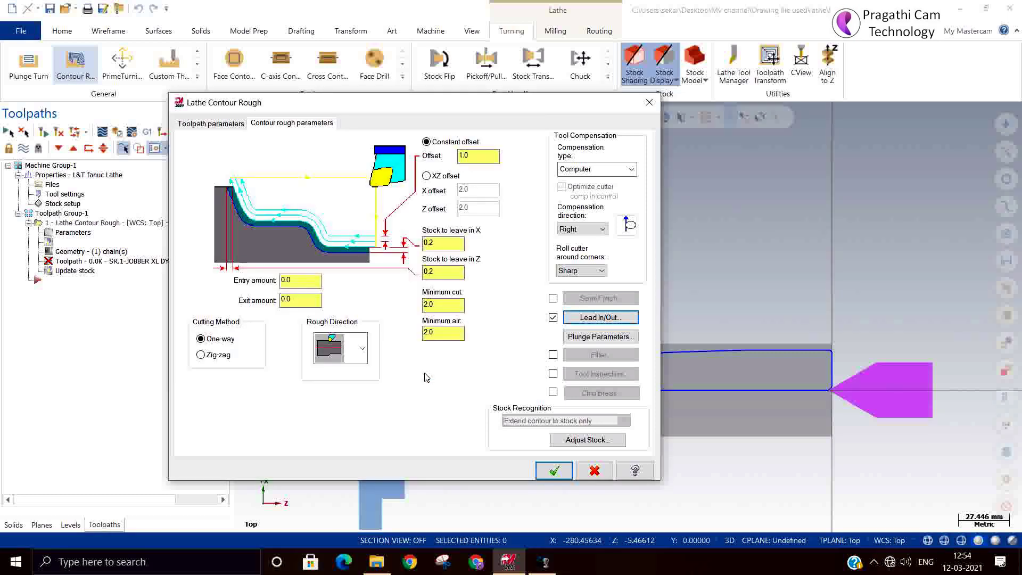
- Choose the second plunge cutting option in Plunge Parameters
click(601, 336)
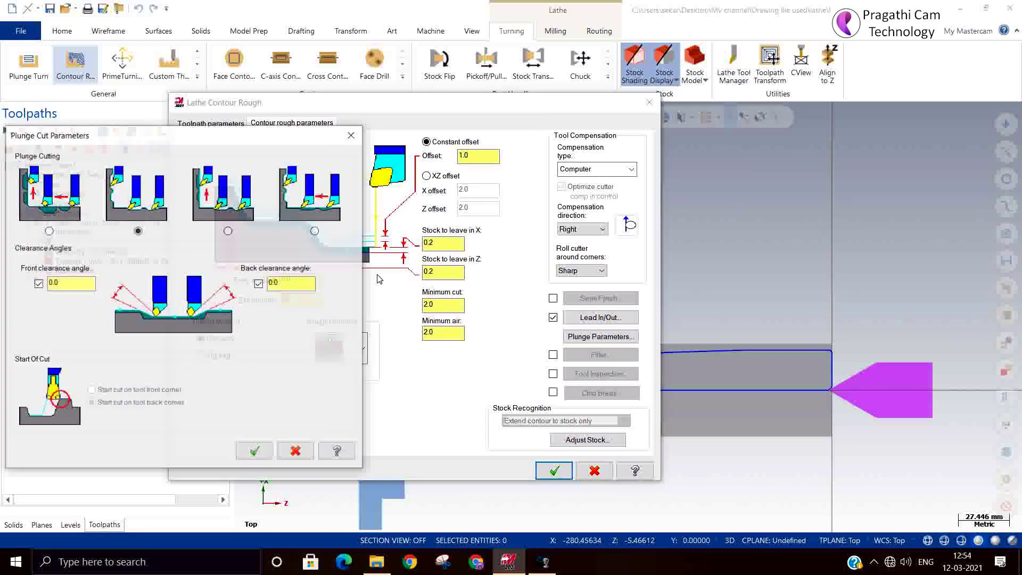
click(137, 231)
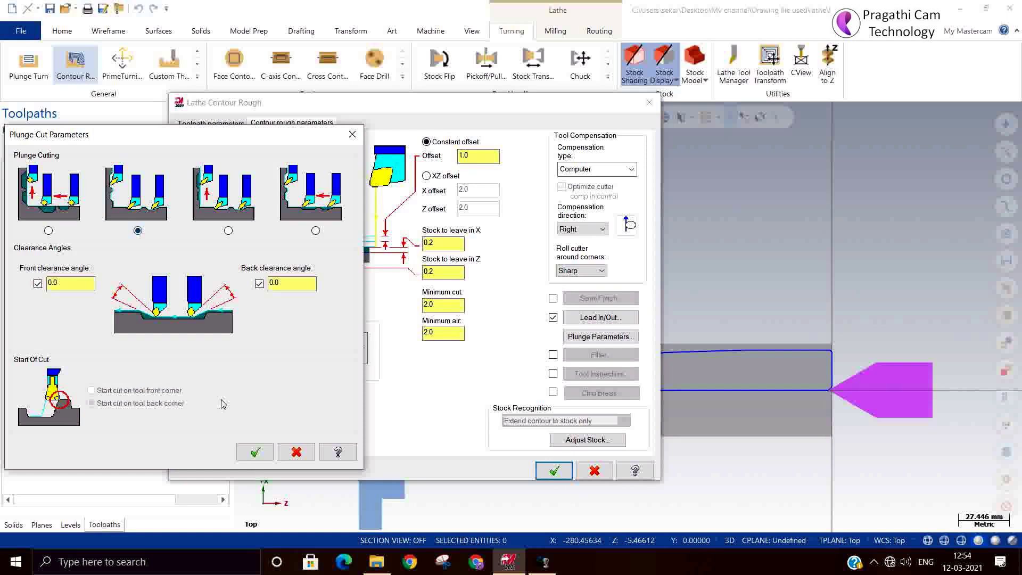
click(262, 452)
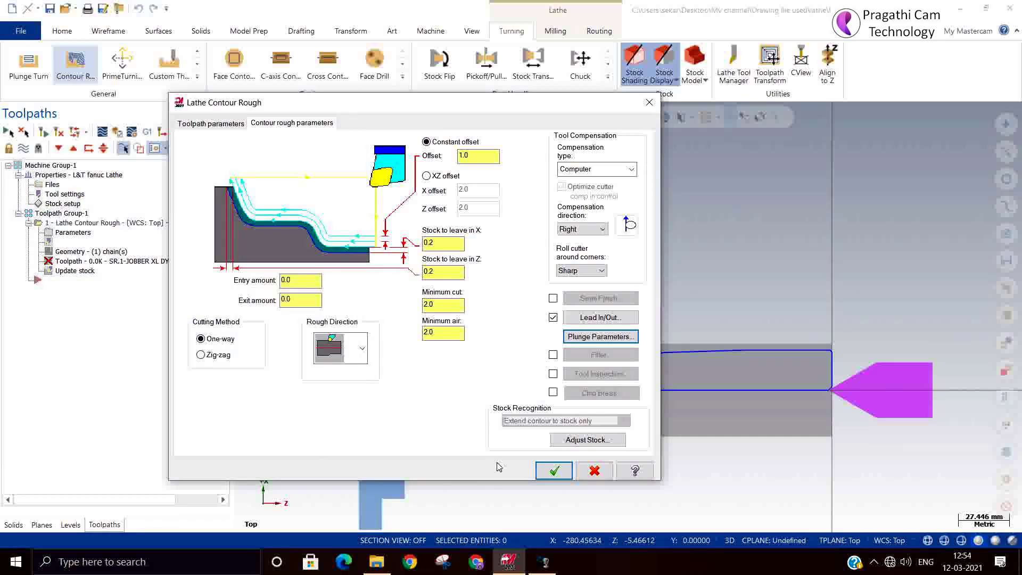
- Regenerate the contour rough toolpath and backplot its roughing passes, zooming in on the groove
click(554, 471)
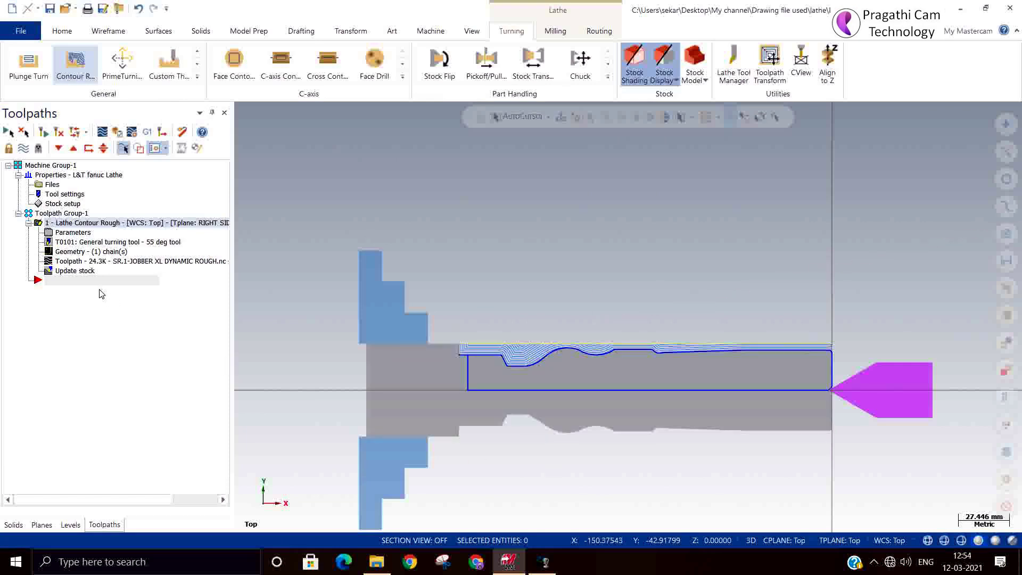
click(101, 131)
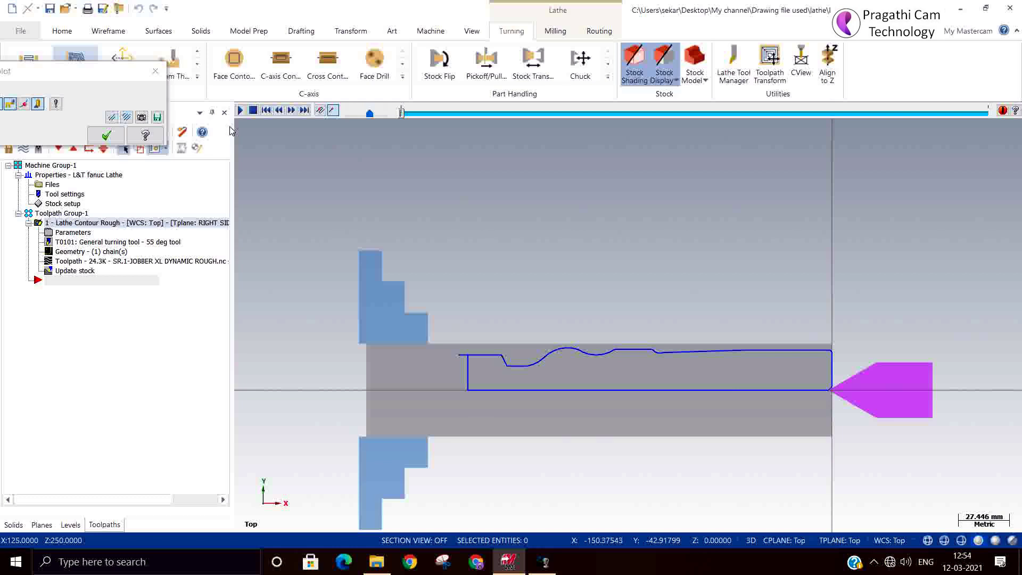
click(242, 112)
scroll(634, 403, up, 4)
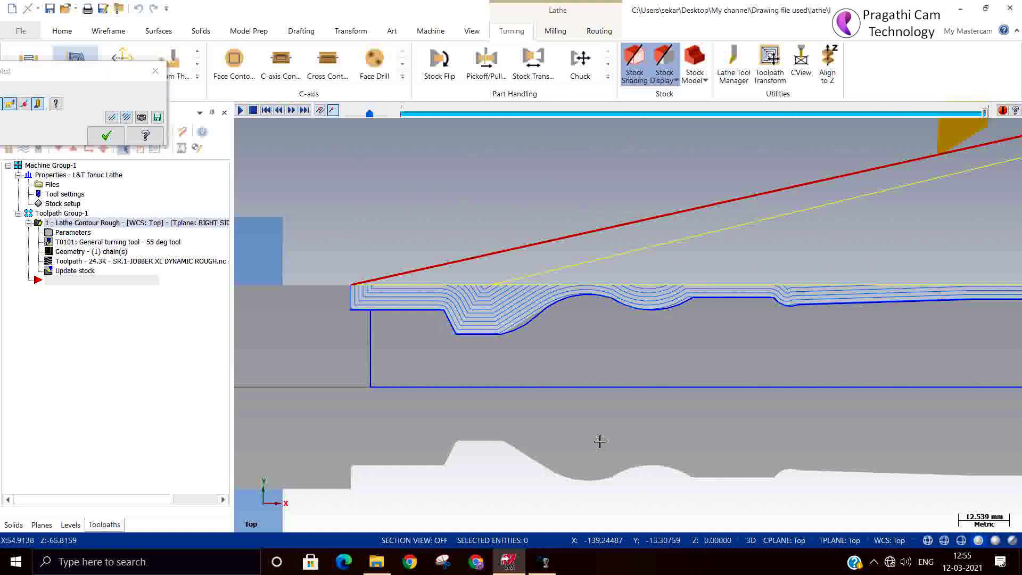
scroll(419, 339, down, 3)
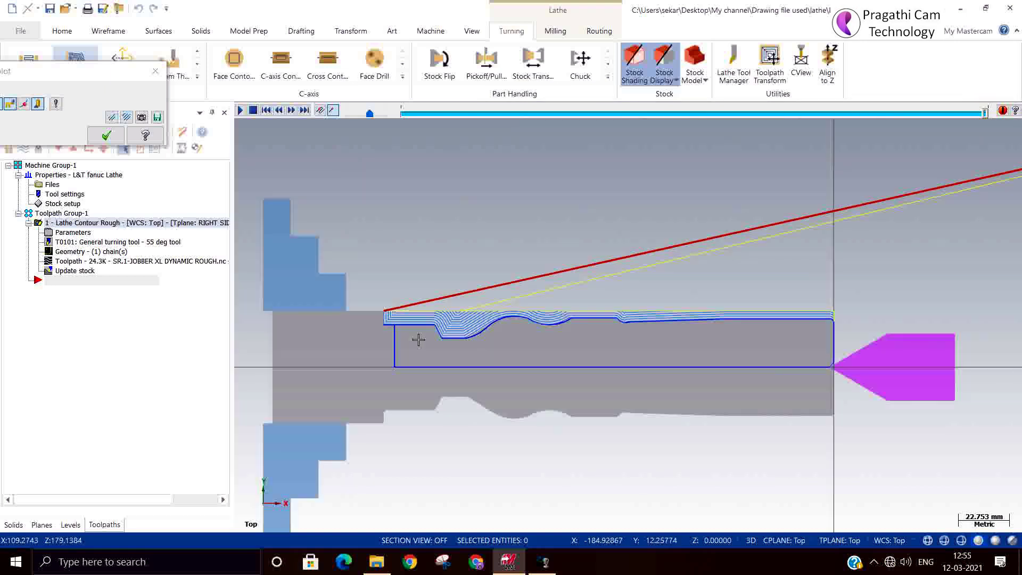
scroll(550, 347, up, 3)
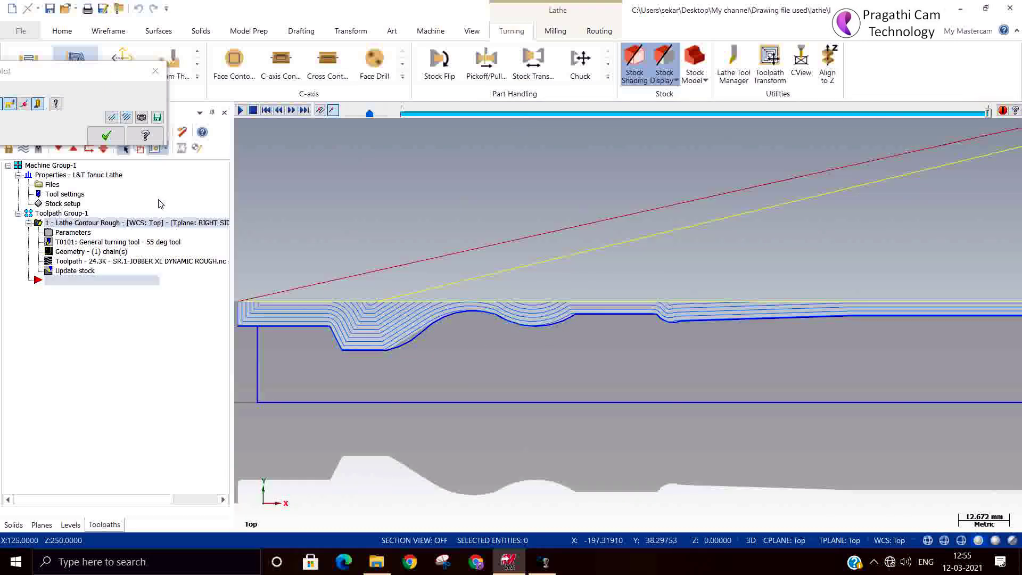
click(122, 140)
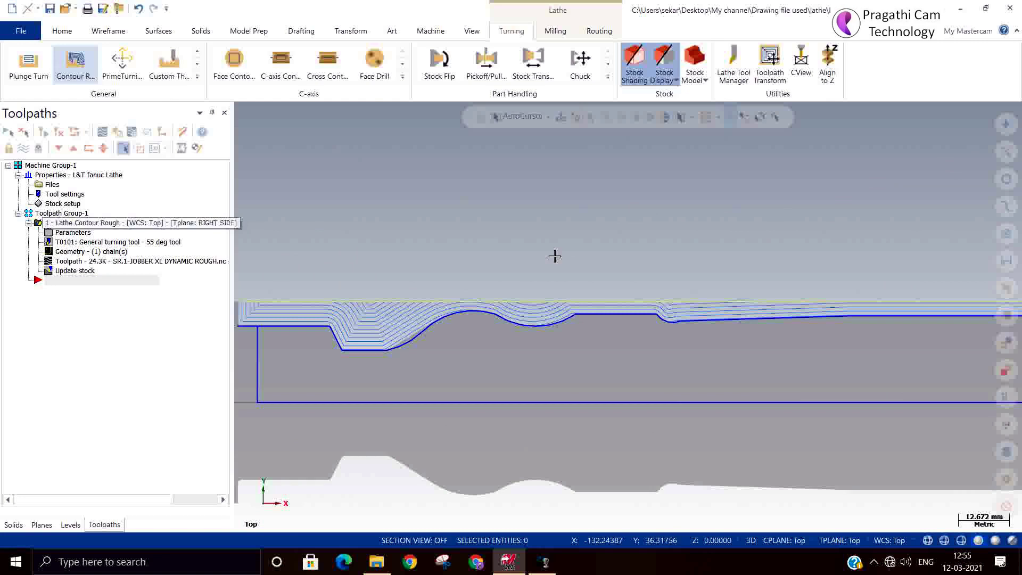
scroll(623, 283, down, 2)
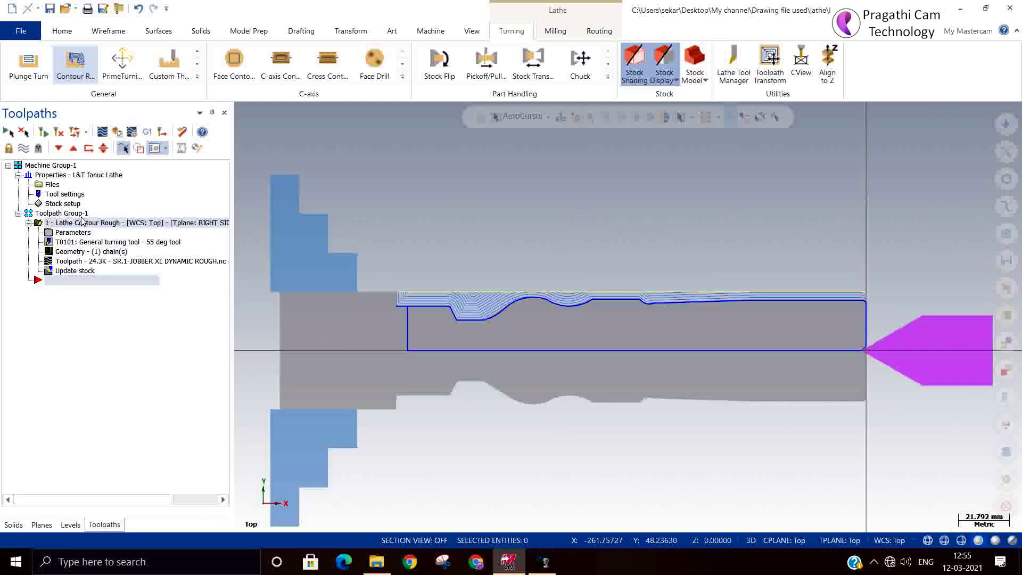
click(72, 229)
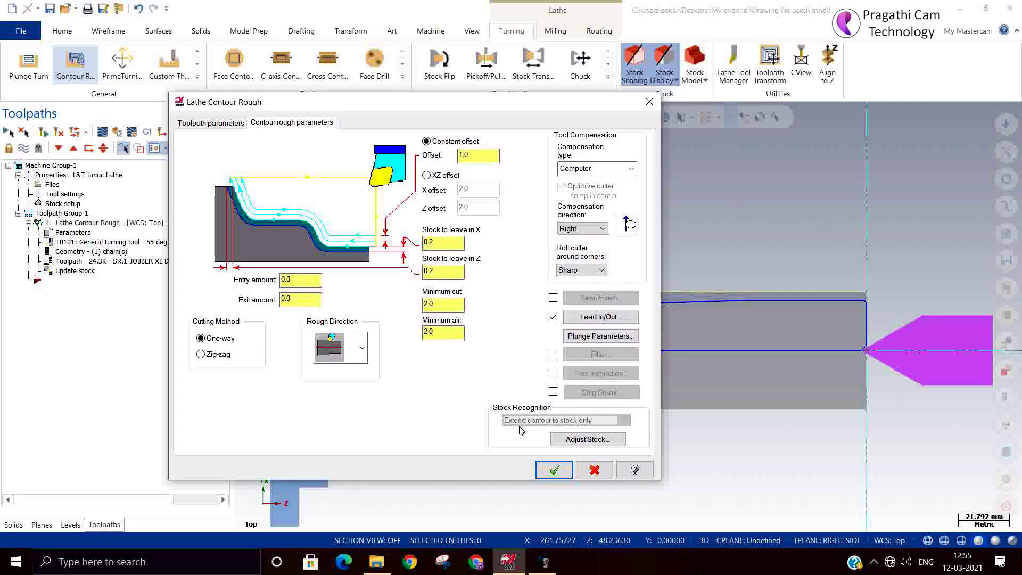
click(211, 124)
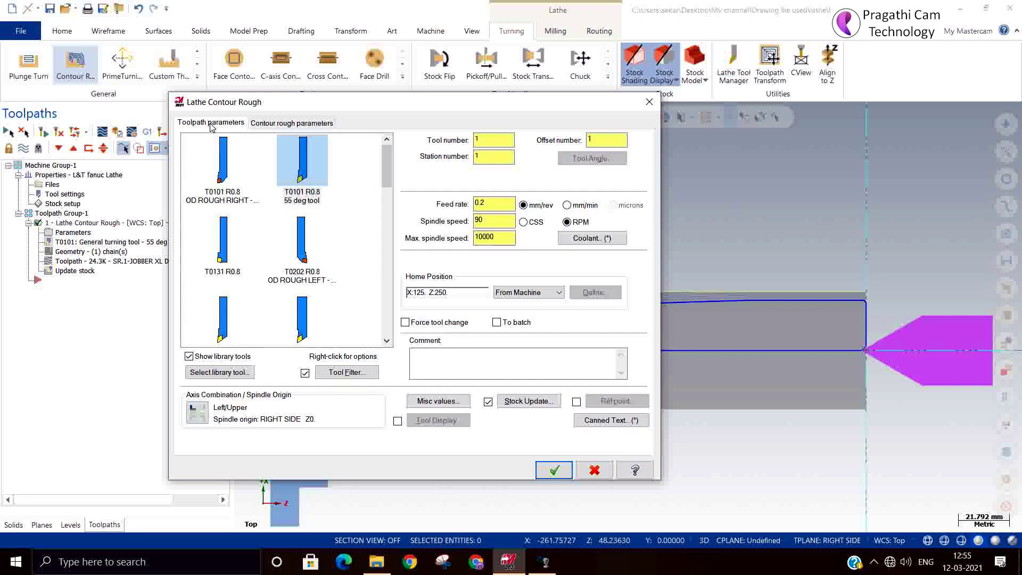
click(317, 128)
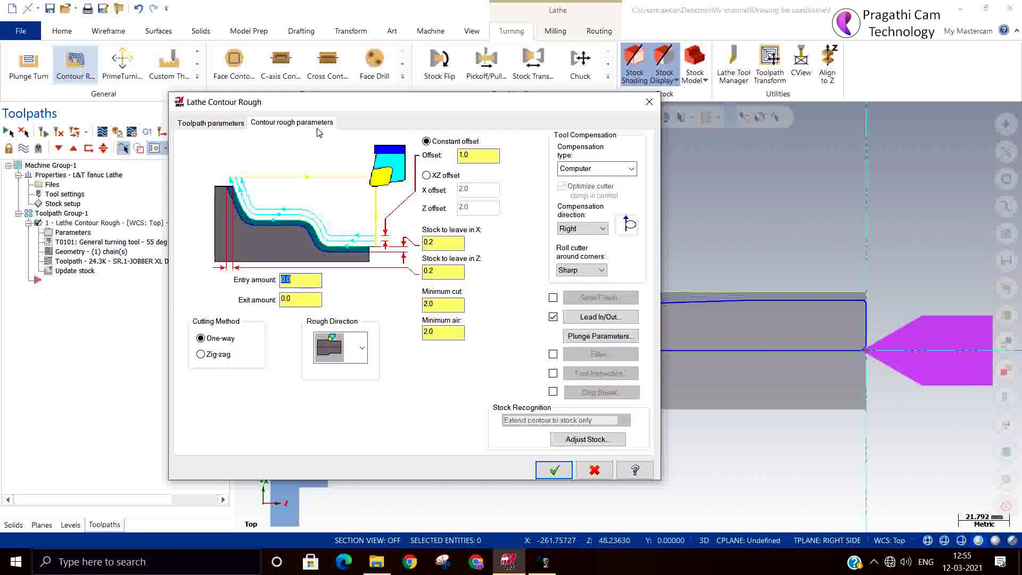
click(226, 123)
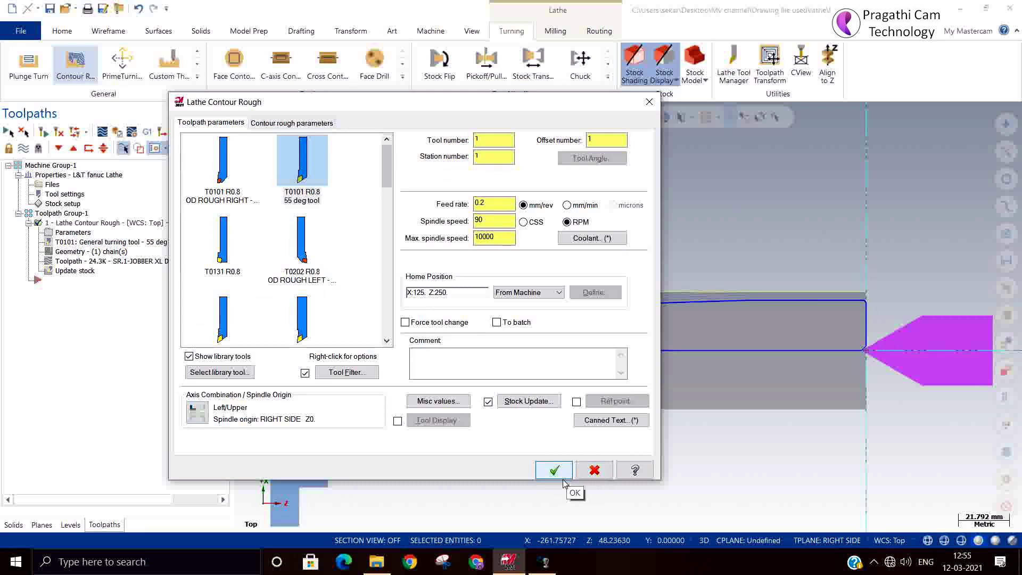
click(596, 471)
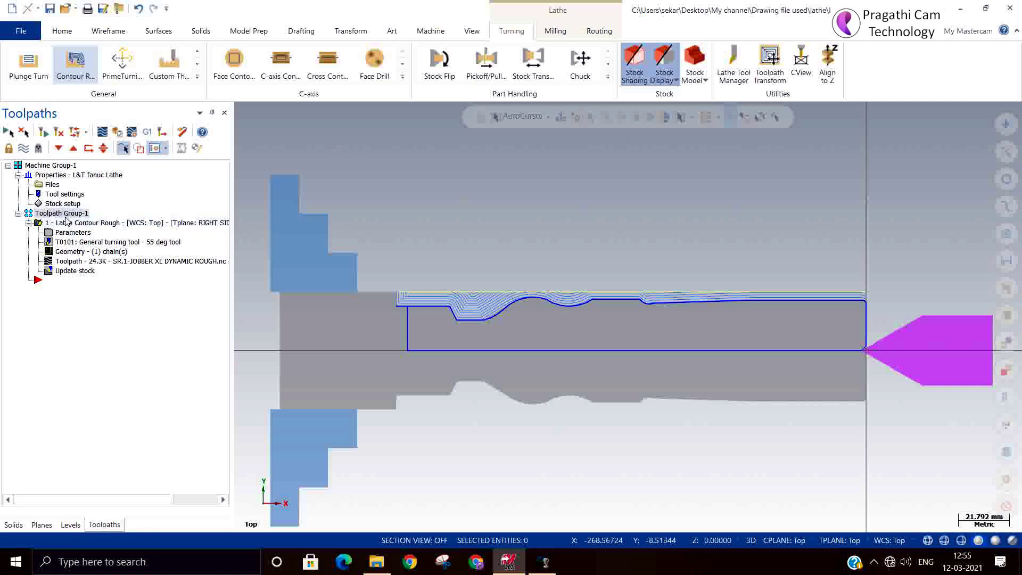
- Delete the Lathe Contour Rough operation and start a new Plunge Turn toolpath
key(Delete)
click(541, 336)
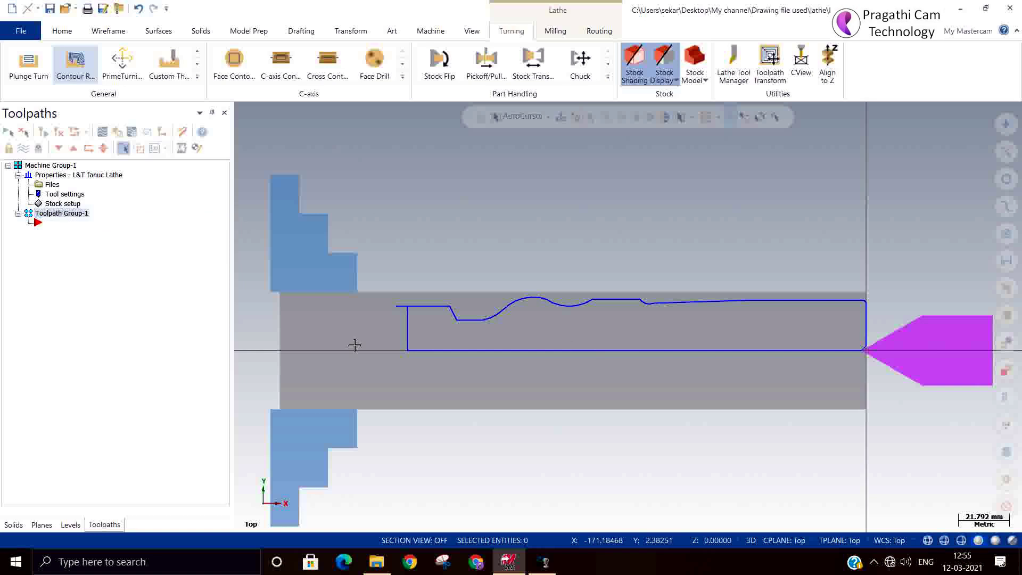
click(29, 63)
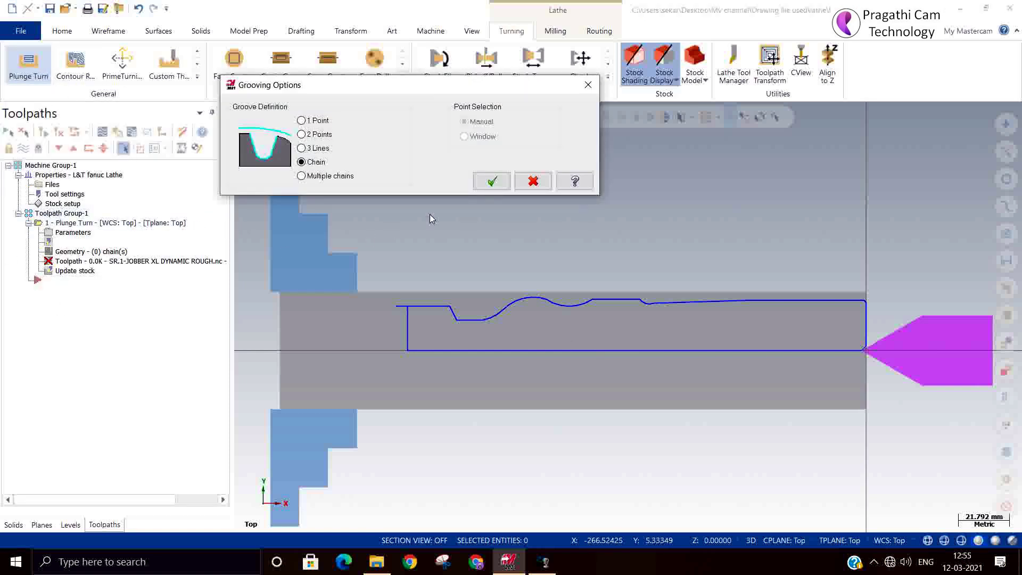
- Chain the groove profile from the arc to the left line as plunge turn geometry
click(492, 182)
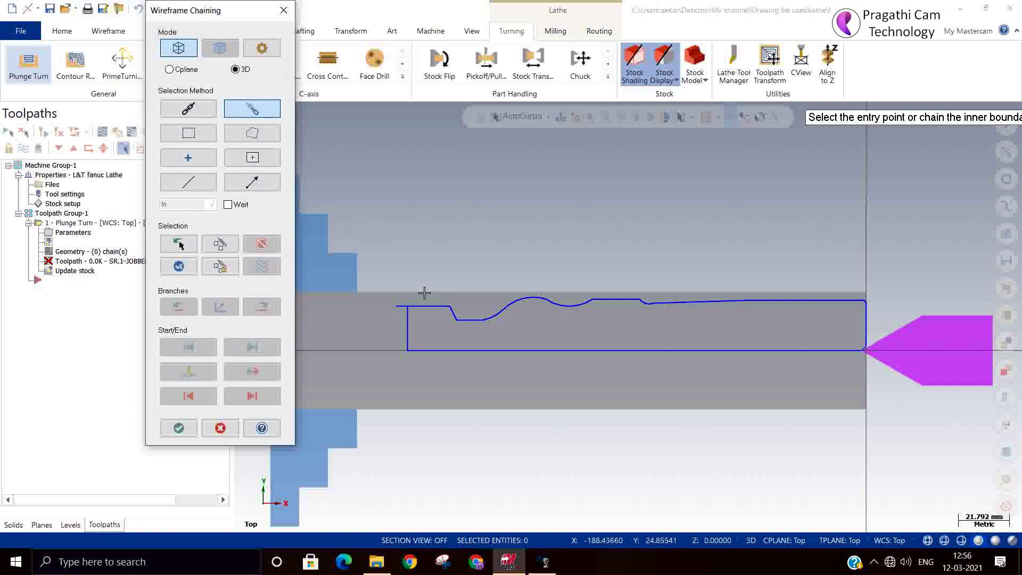
scroll(588, 319, up, 4)
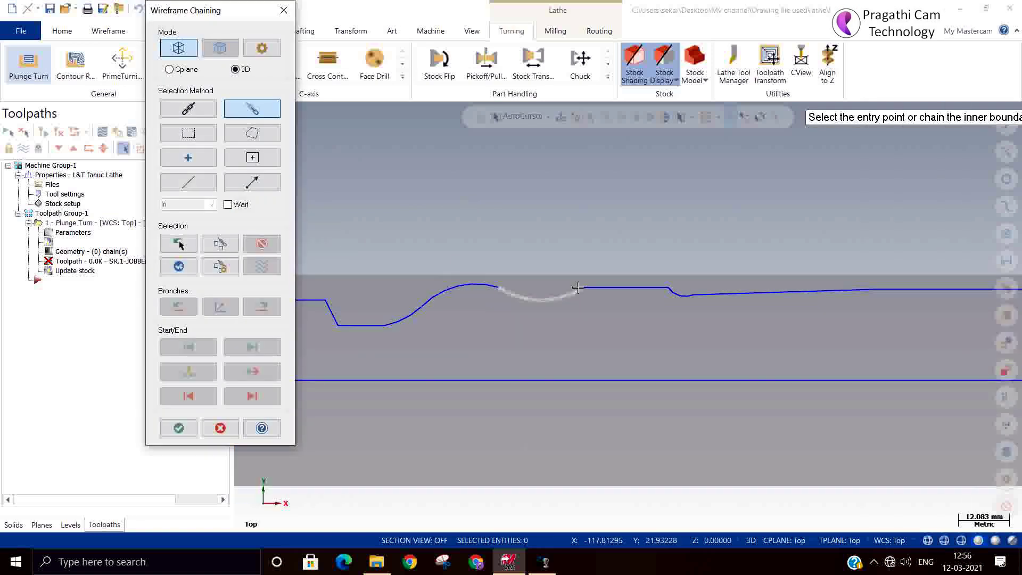
click(577, 287)
click(326, 303)
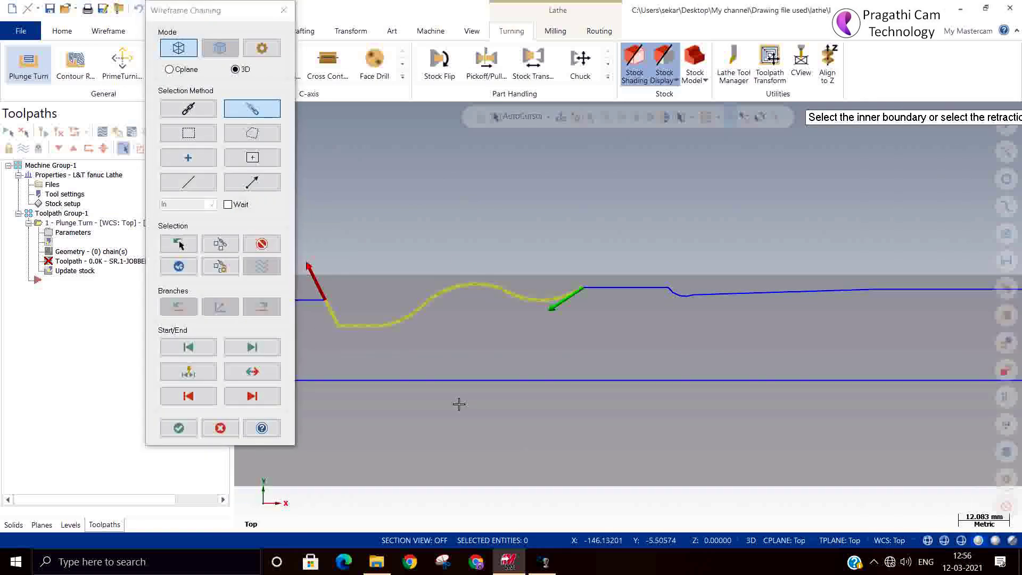
- Accept the groove chain and select tool T4141 R0.1 W1.85 OD groove center narrow, checking its insert
click(180, 429)
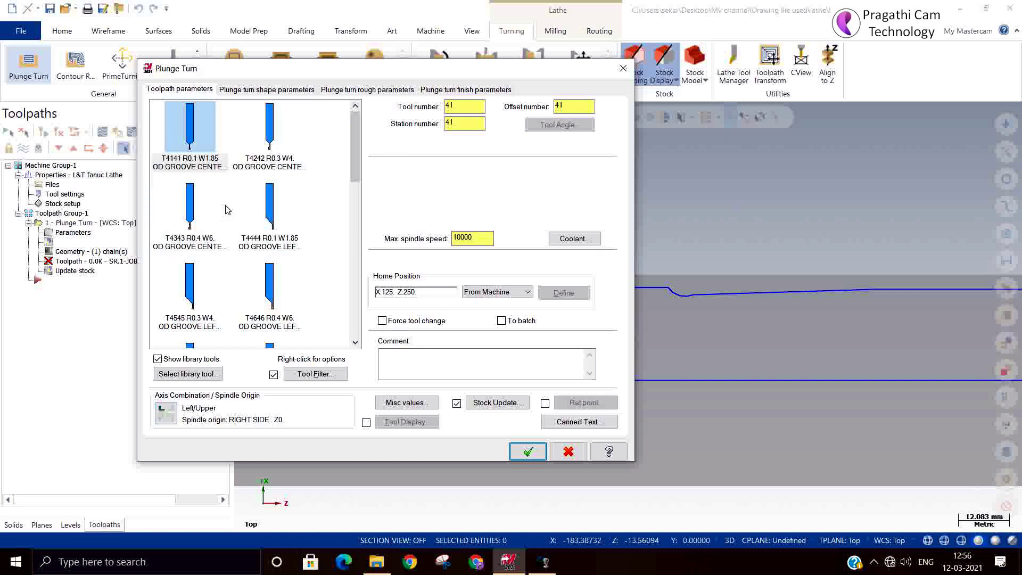
click(199, 168)
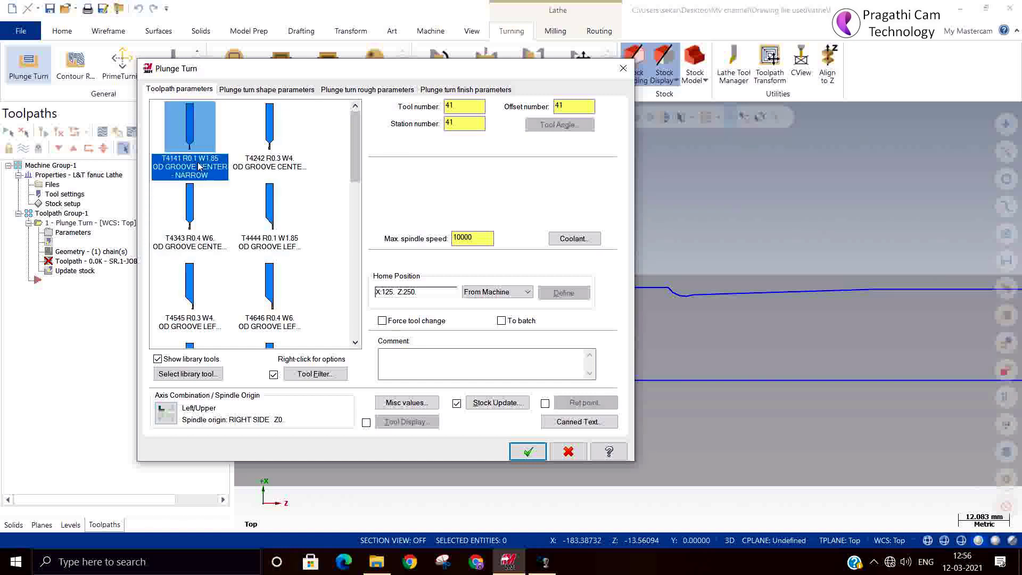
double_click(199, 168)
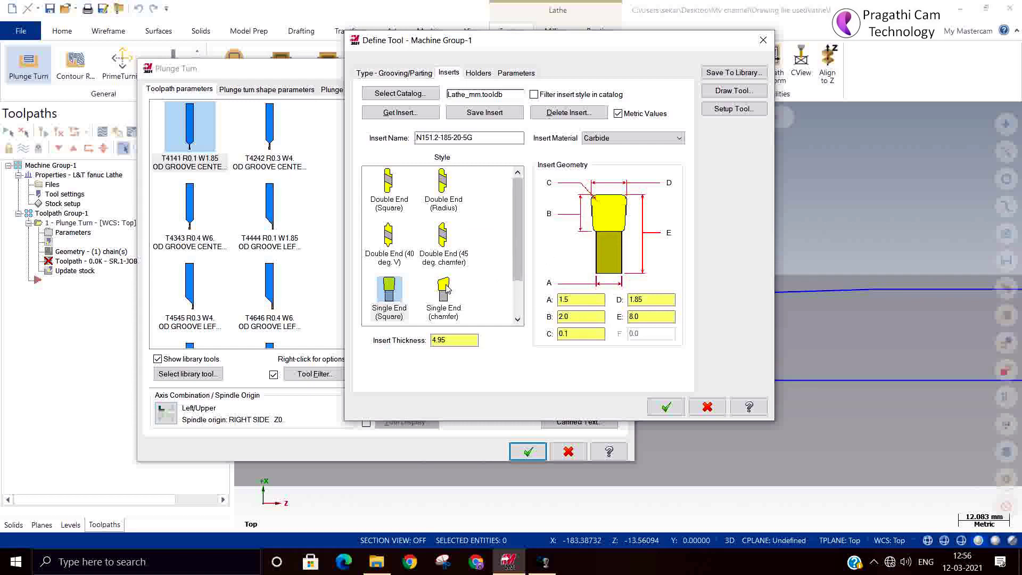
scroll(451, 287, down, 1)
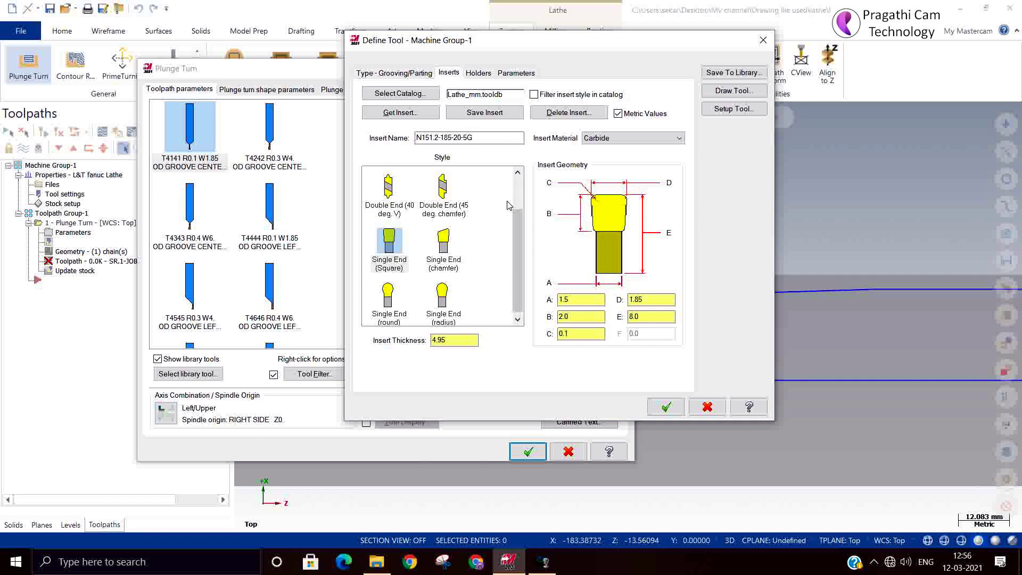
scroll(520, 250, up, 1)
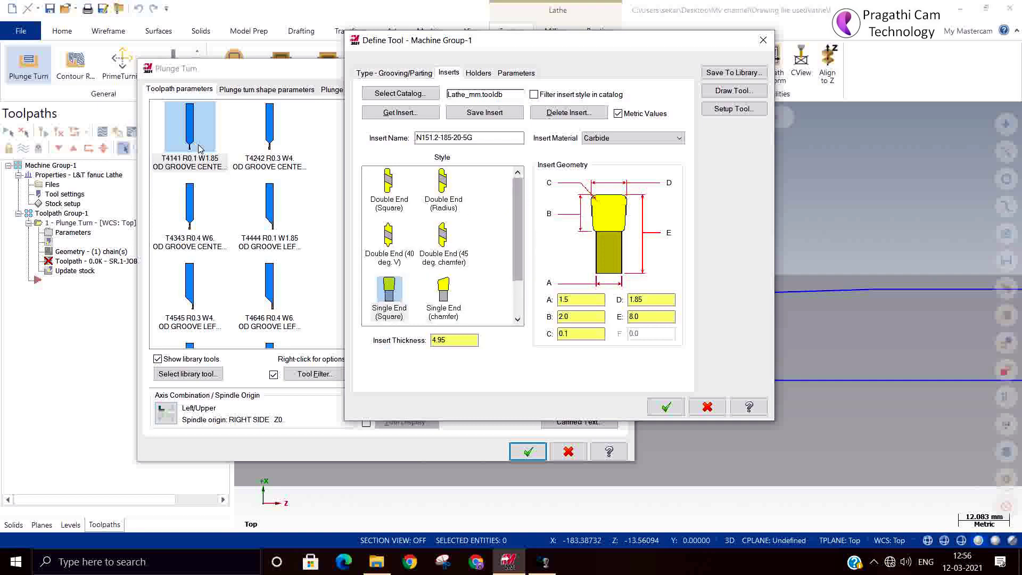
click(666, 407)
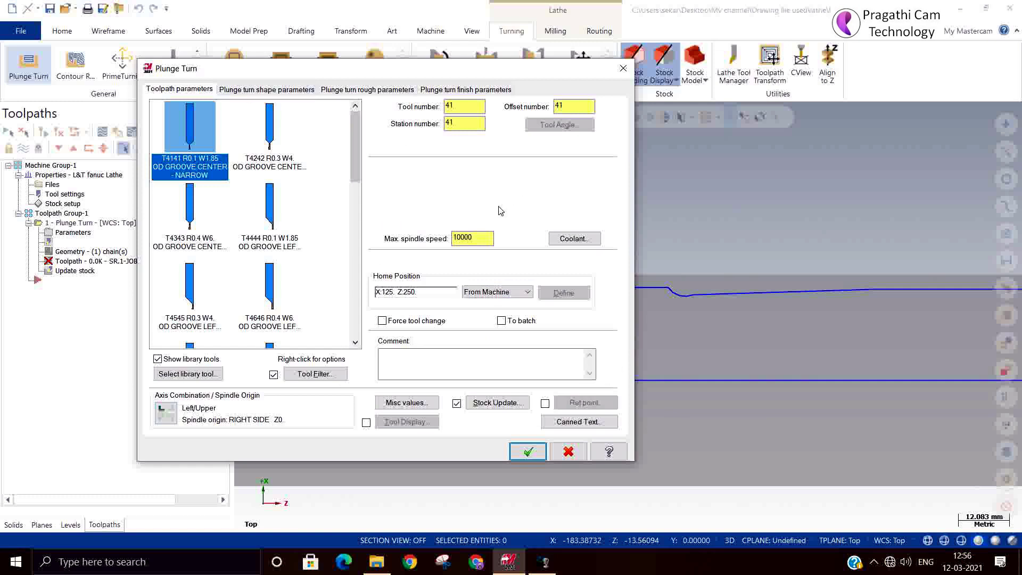
- Set Stock to leave in X and Z to 0.2 on the plunge turn rough parameters
click(245, 91)
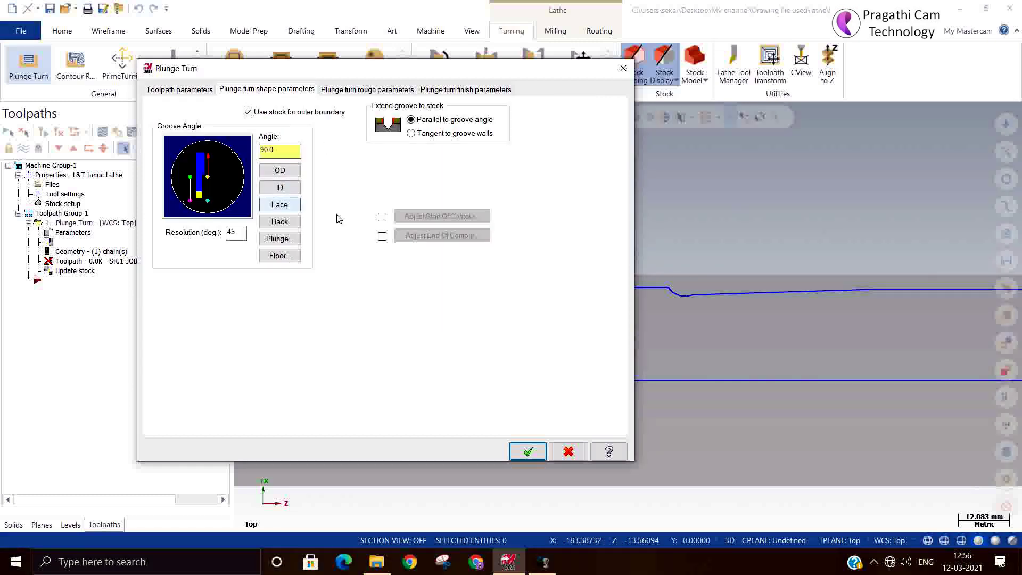
click(349, 92)
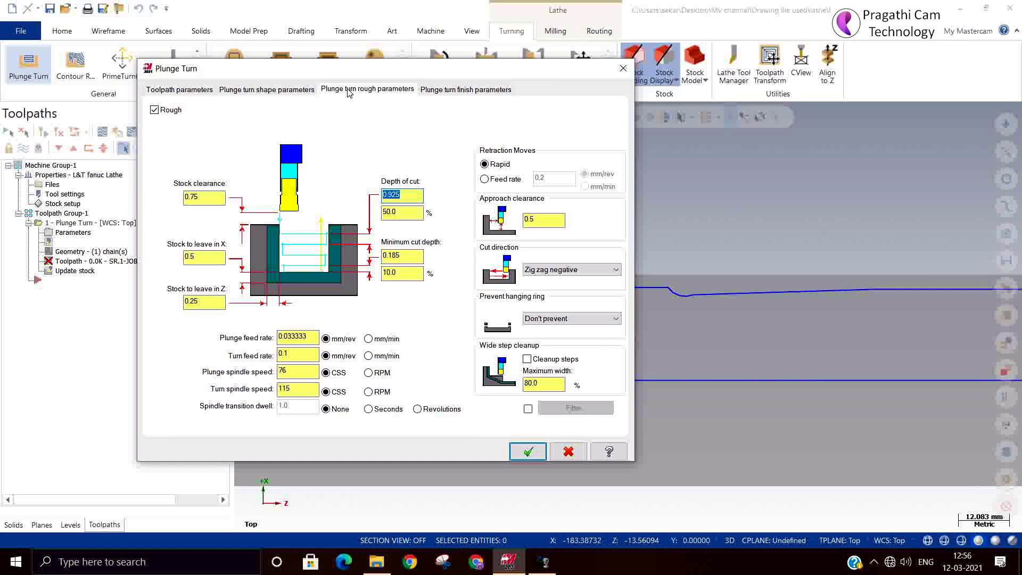
click(211, 200)
click(405, 216)
double_click(201, 257)
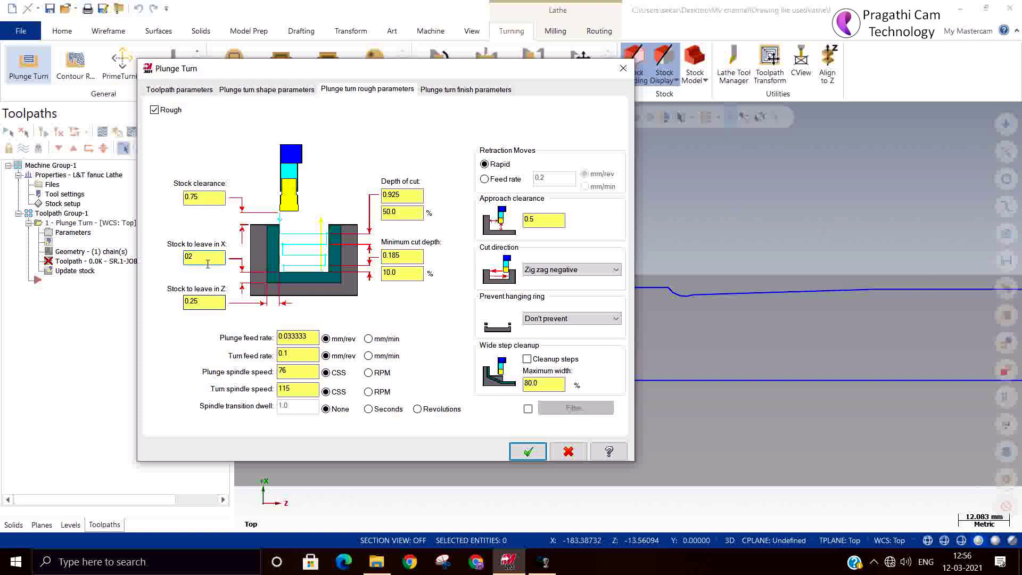
key(BackSpace)
key(Tab)
text(0.2)
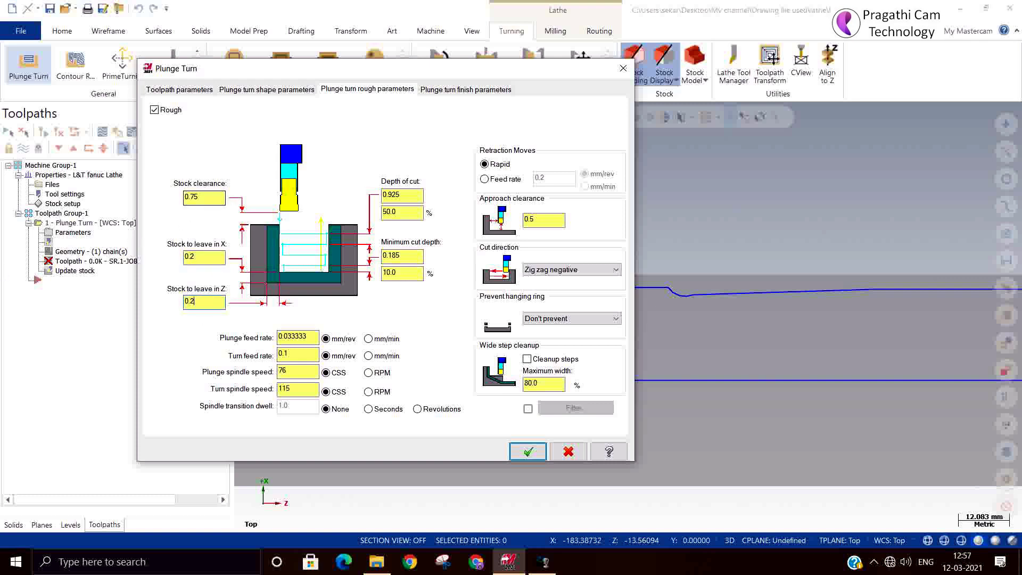
- Set depth of cut to 1.0, keep Zig zag negative, and generate the toolpath
drag(407, 192, 277, 196)
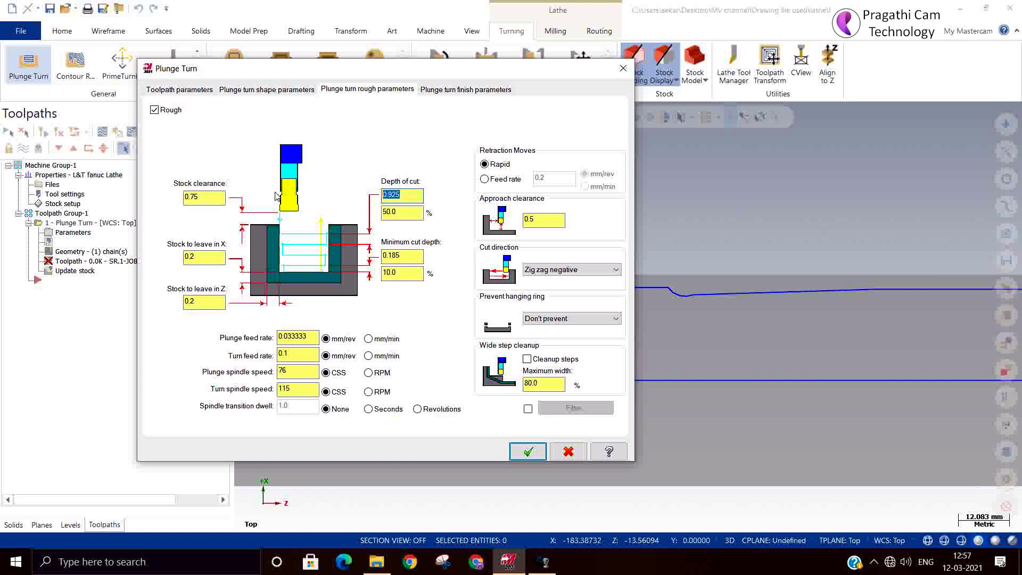
text(1)
click(561, 271)
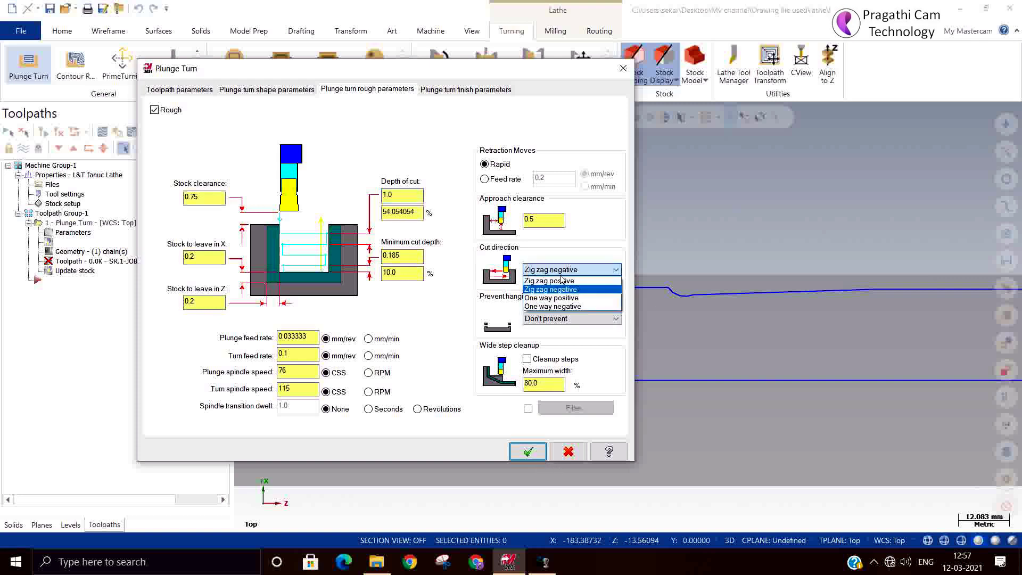
click(562, 275)
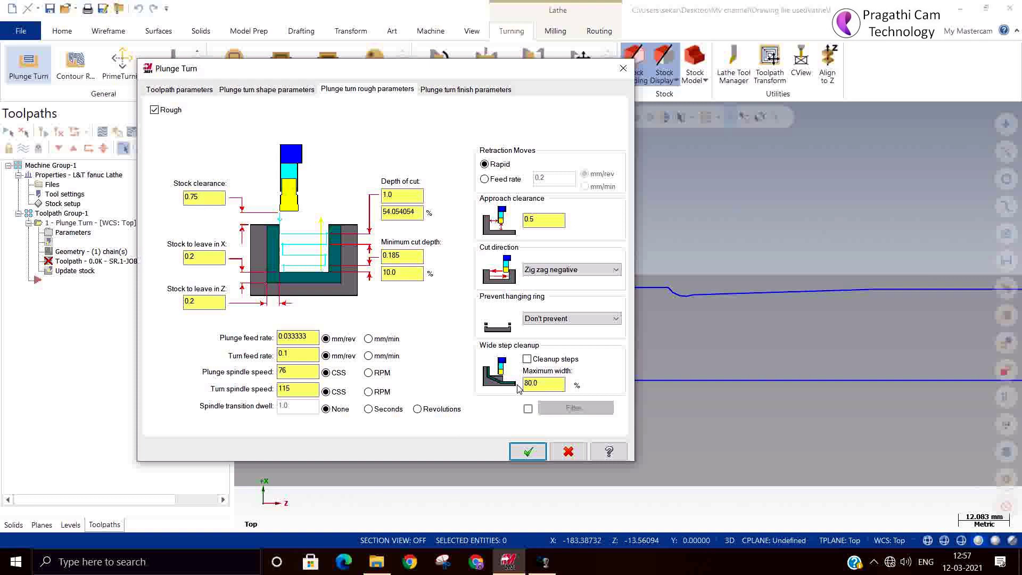
click(526, 452)
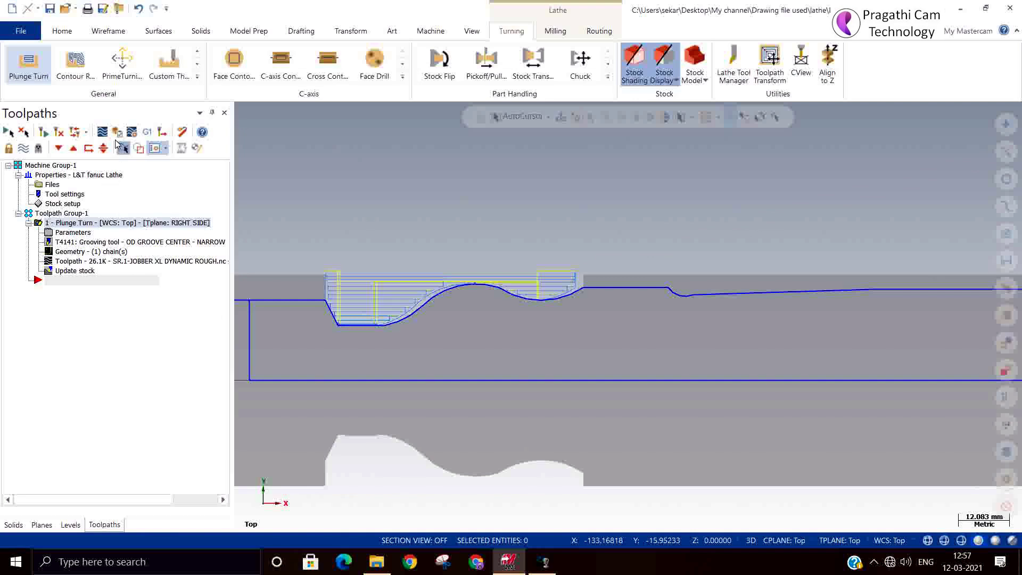
click(103, 131)
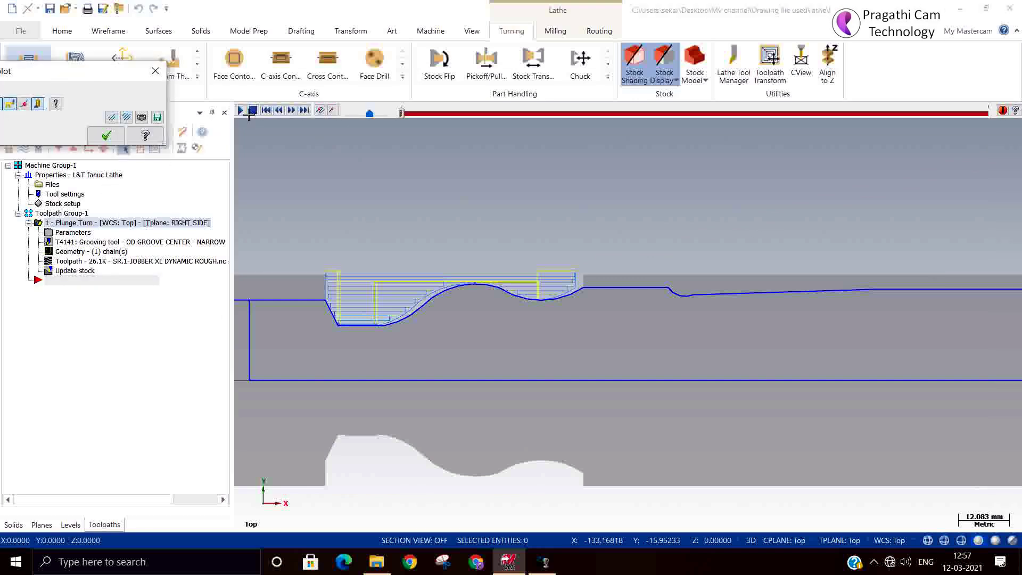
click(241, 110)
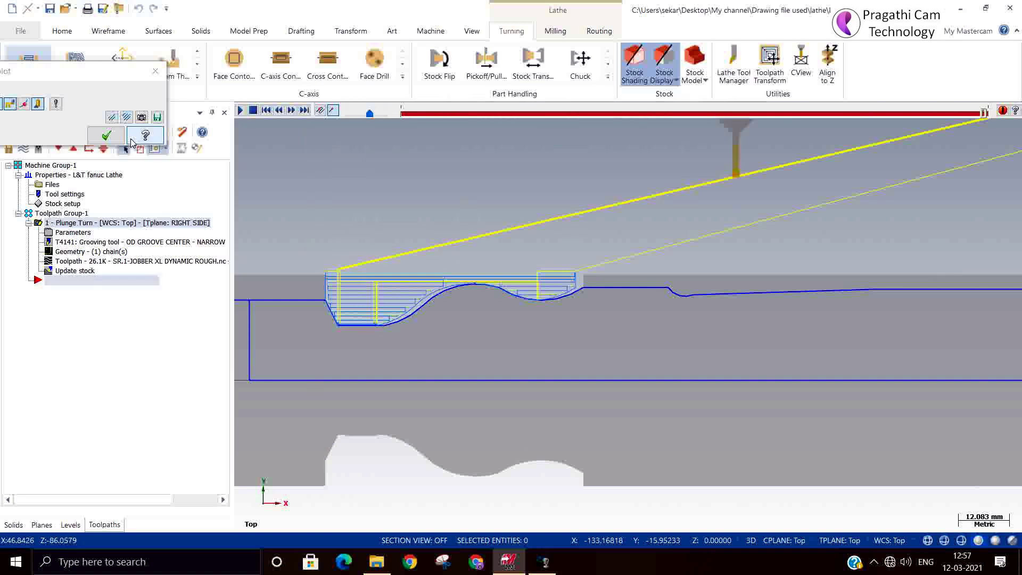
click(104, 135)
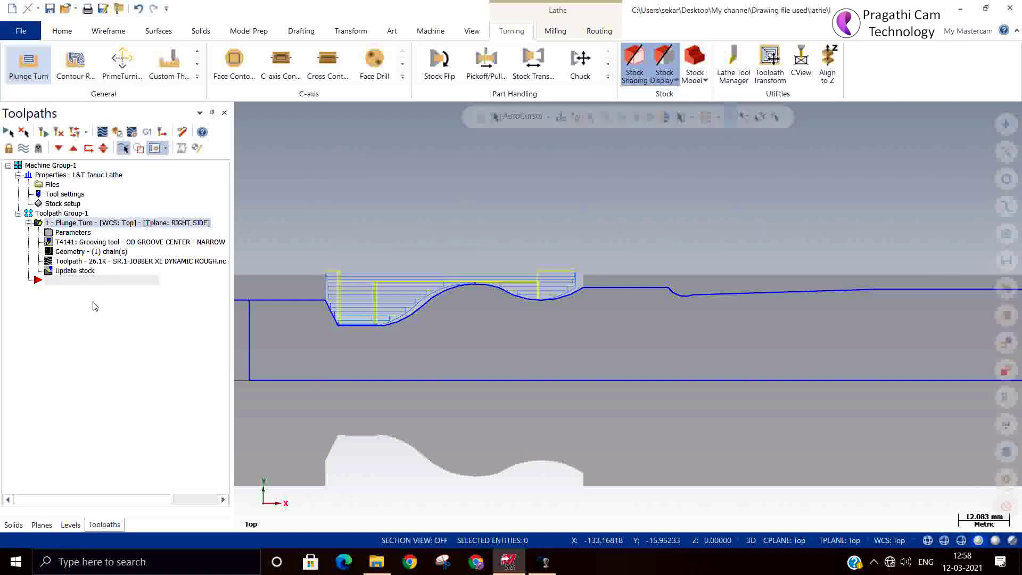
- Re-accept the plunge turn parameters and expand the General turning toolpath gallery
click(82, 233)
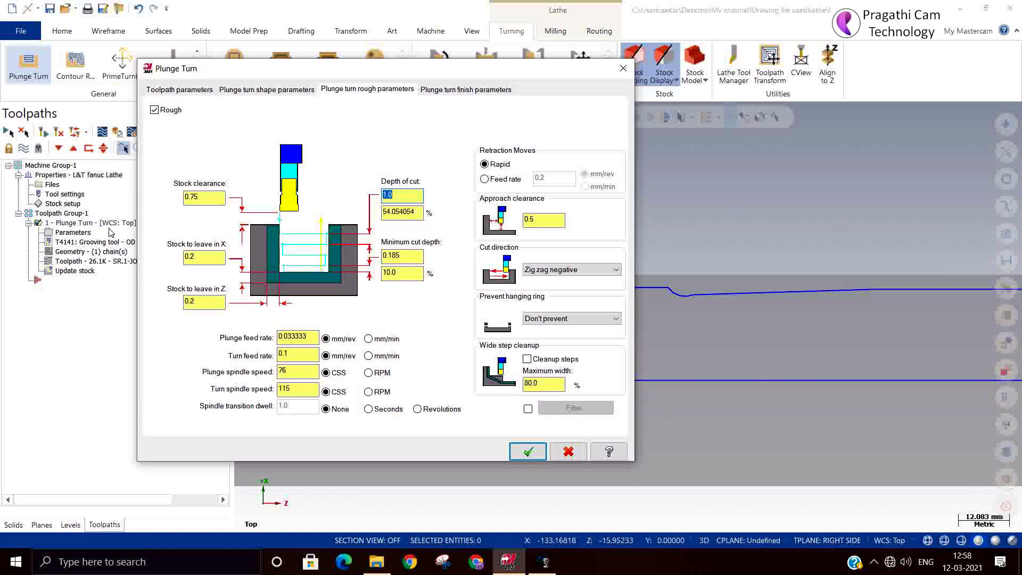
key(Return)
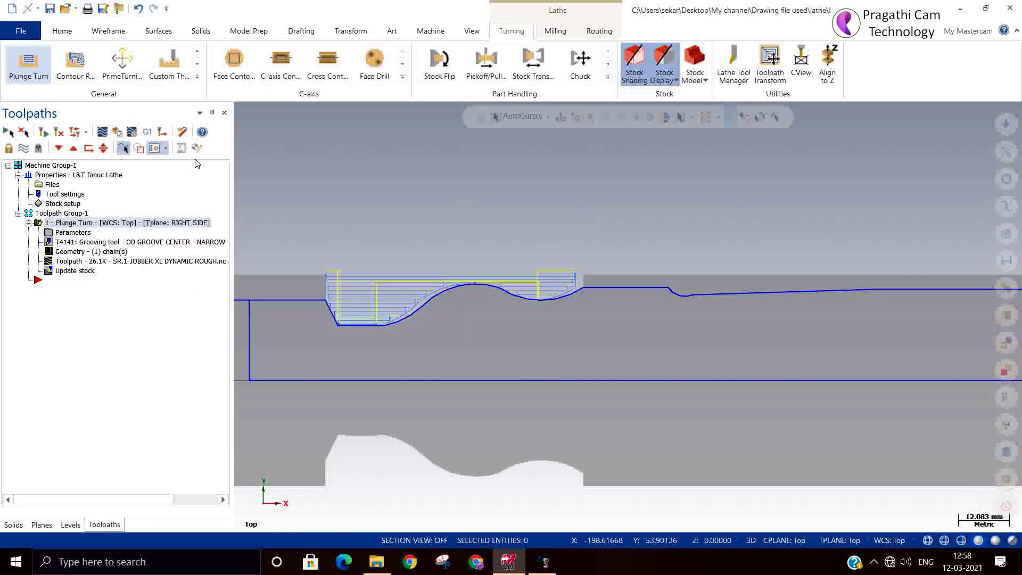
click(198, 77)
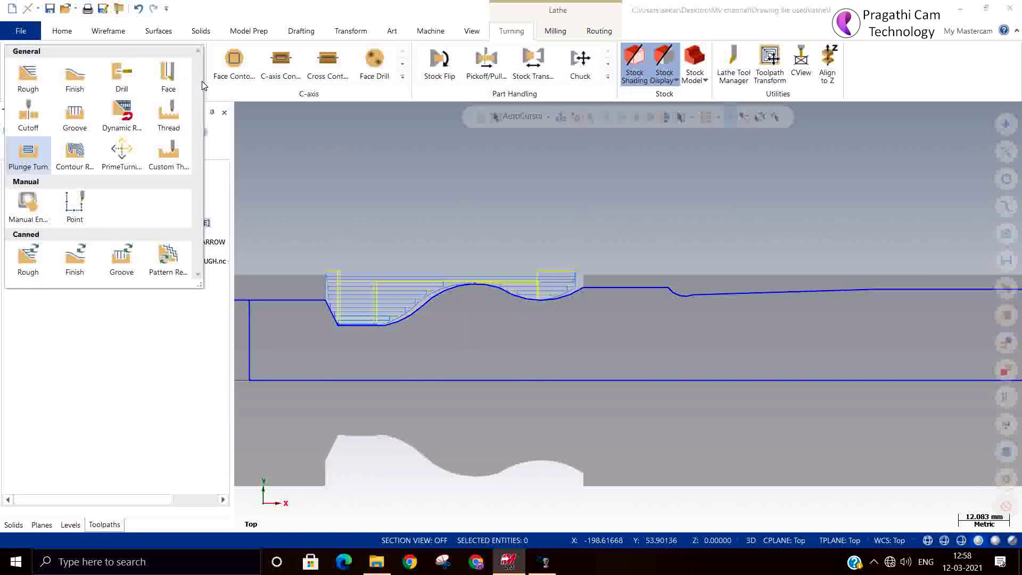